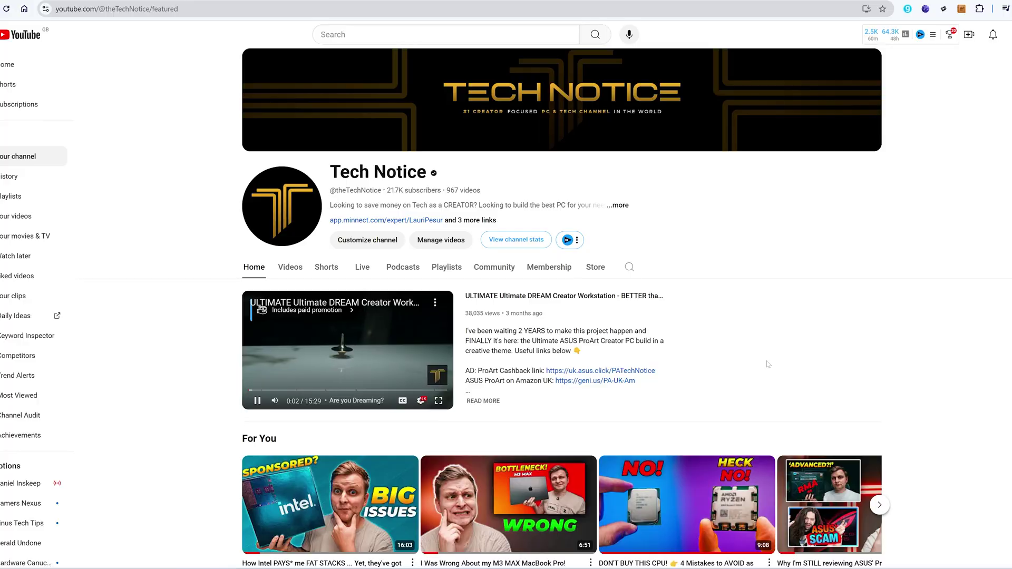
- Show the grid of the Tech Notice channel's uploaded videos
left_click(295, 268)
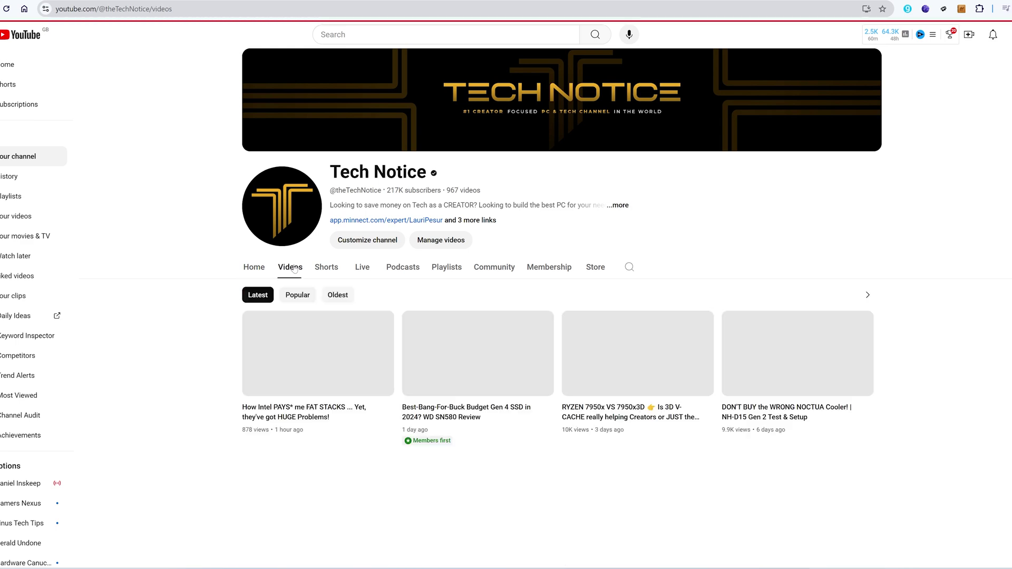
scroll(265, 287, "down", 2)
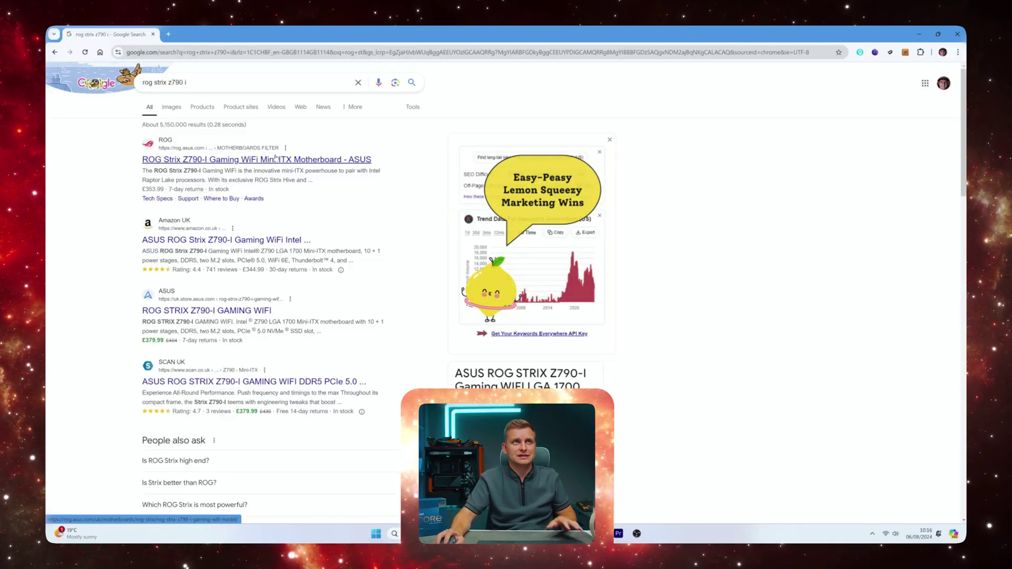
- Open the official ROG Strix Z790-I Gaming WiFi product page and dismiss the cookie notice
left_click(257, 158)
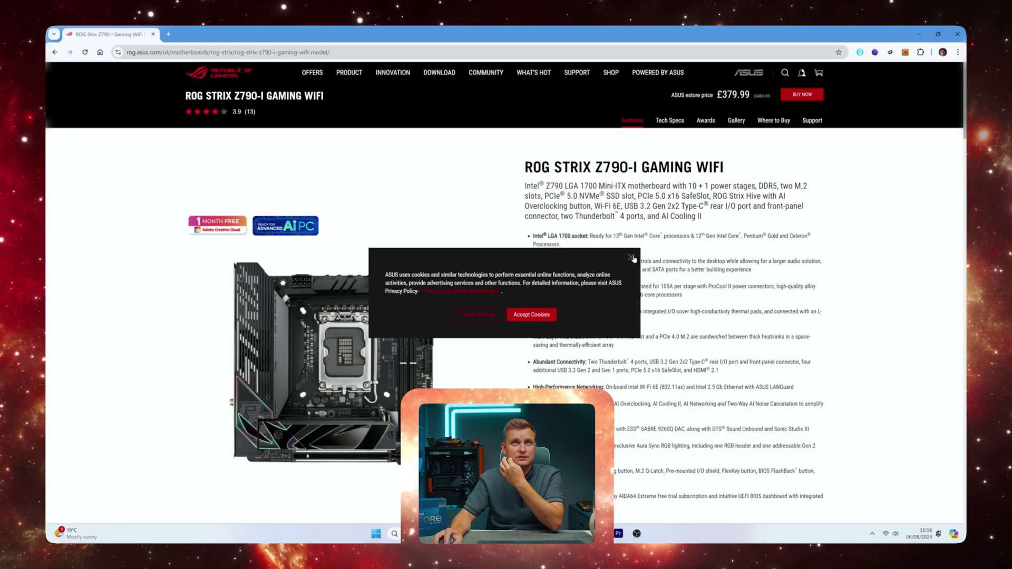
left_click(632, 258)
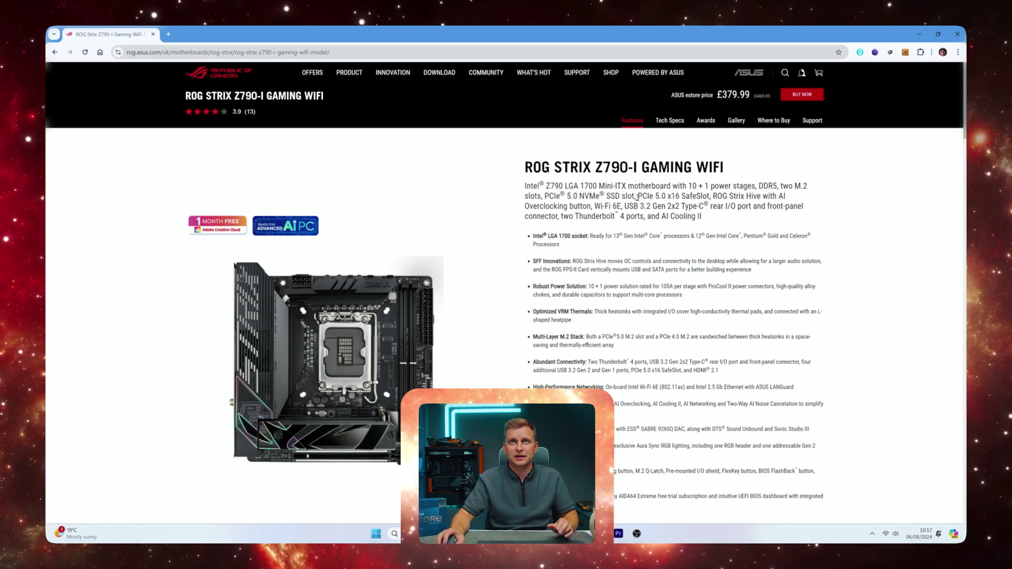
- Go to the board's support page and show its Driver & Tools downloads
left_click(814, 123)
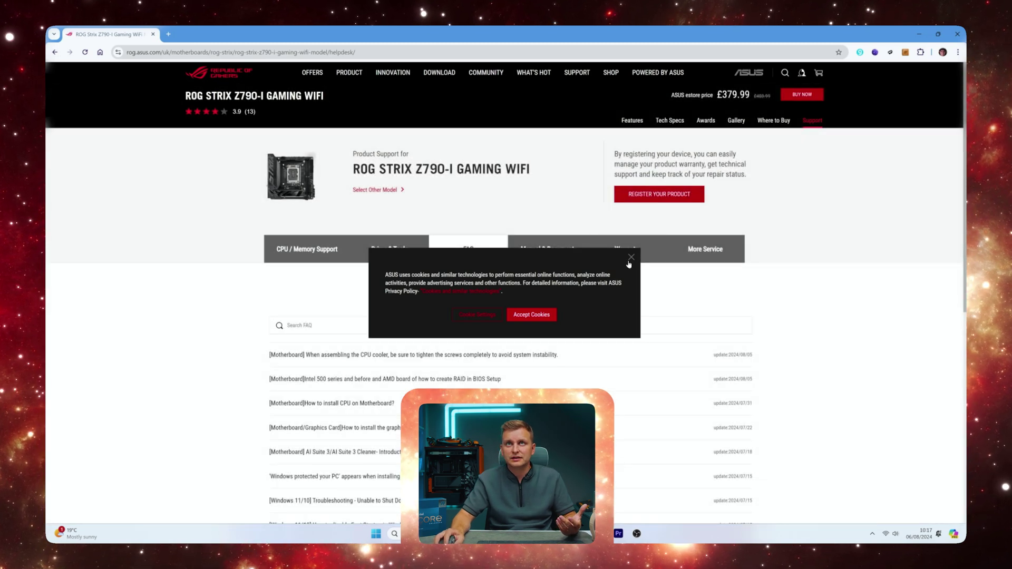
left_click(631, 259)
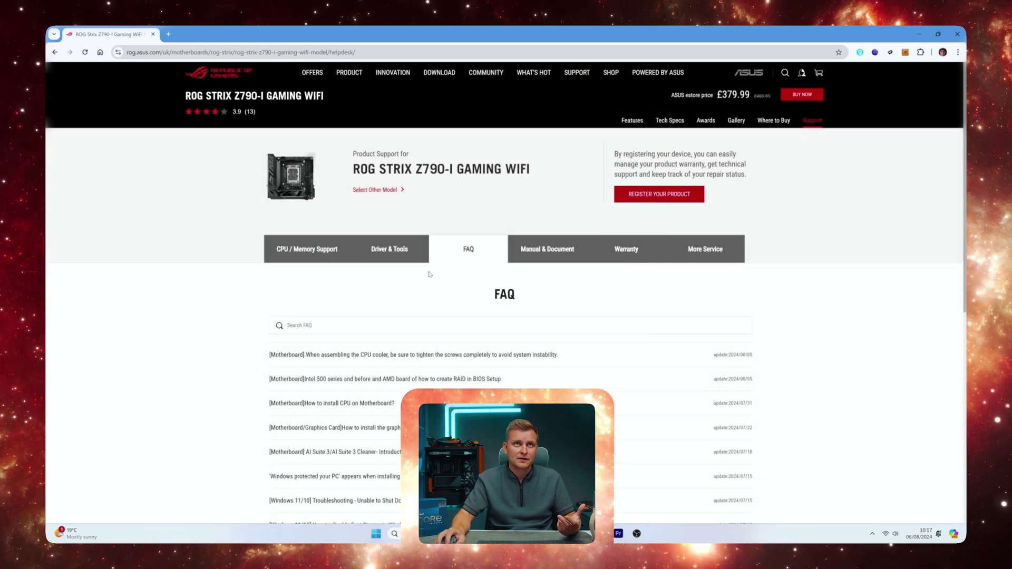
left_click(404, 257)
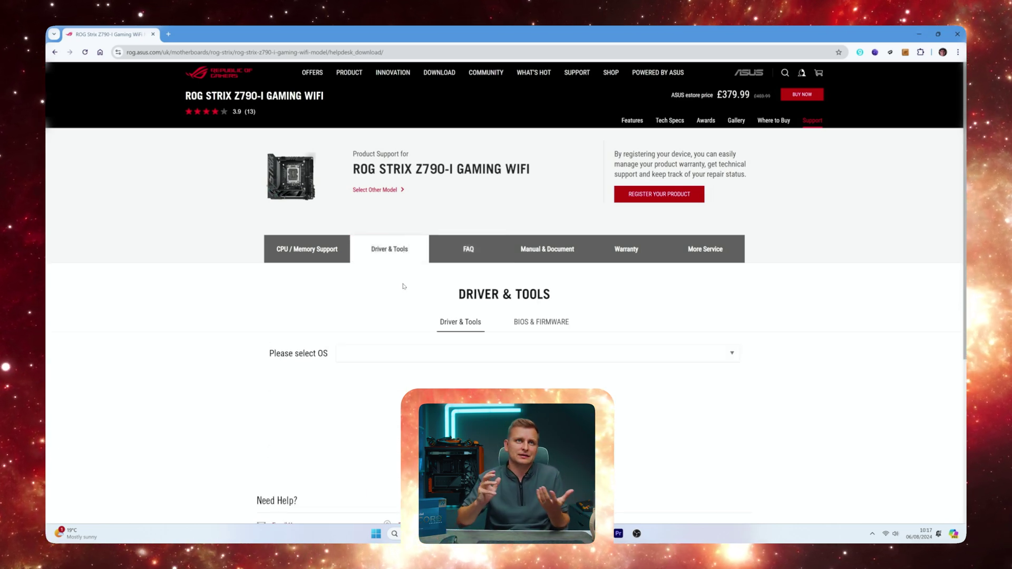
scroll(400, 280, "down", 2)
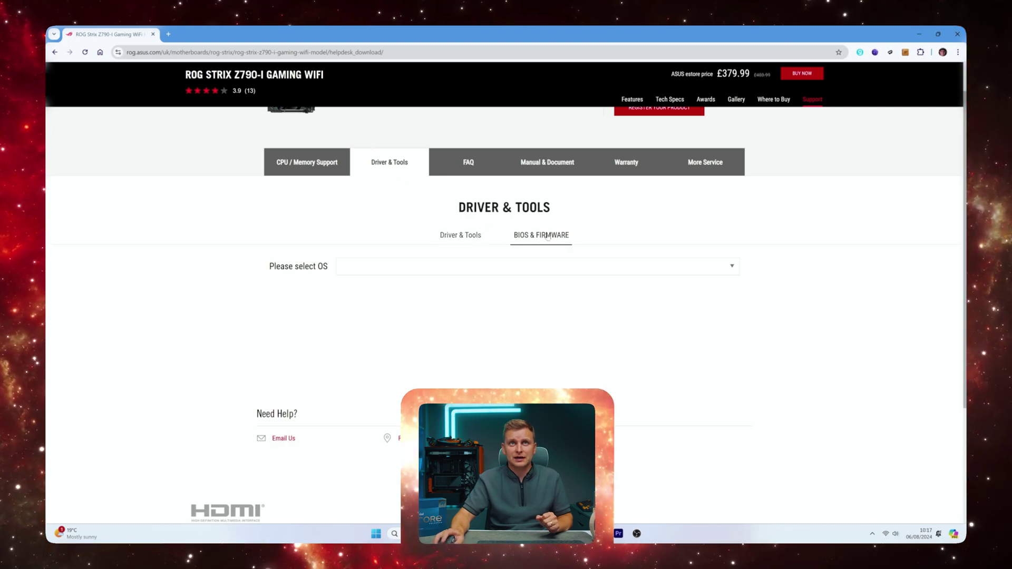
- In BIOS & FIRMWARE, review BIOS 2402's Intel ME note and download it
left_click(547, 235)
scroll(249, 266, "down", 3)
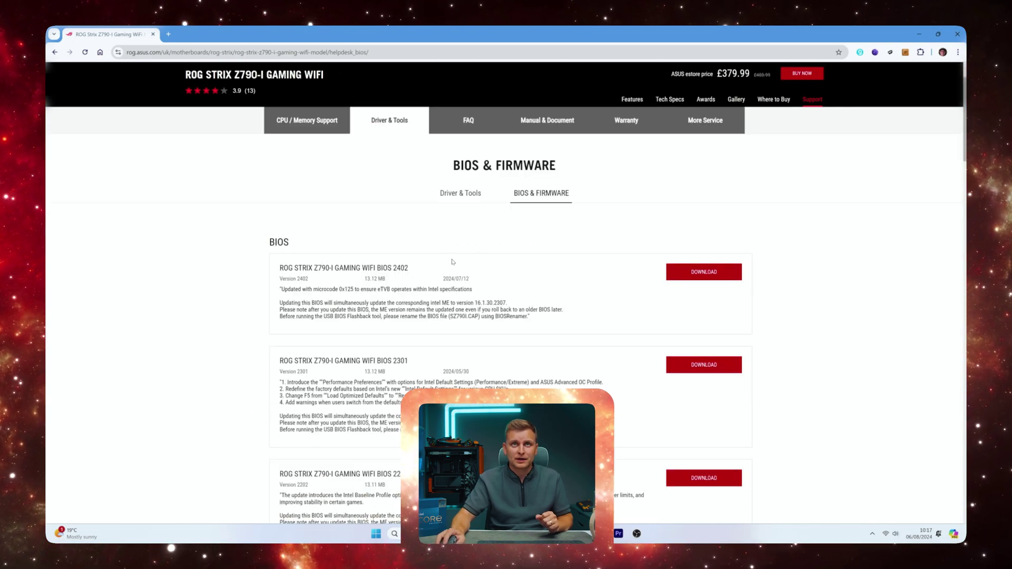
scroll(453, 262, "down", 15)
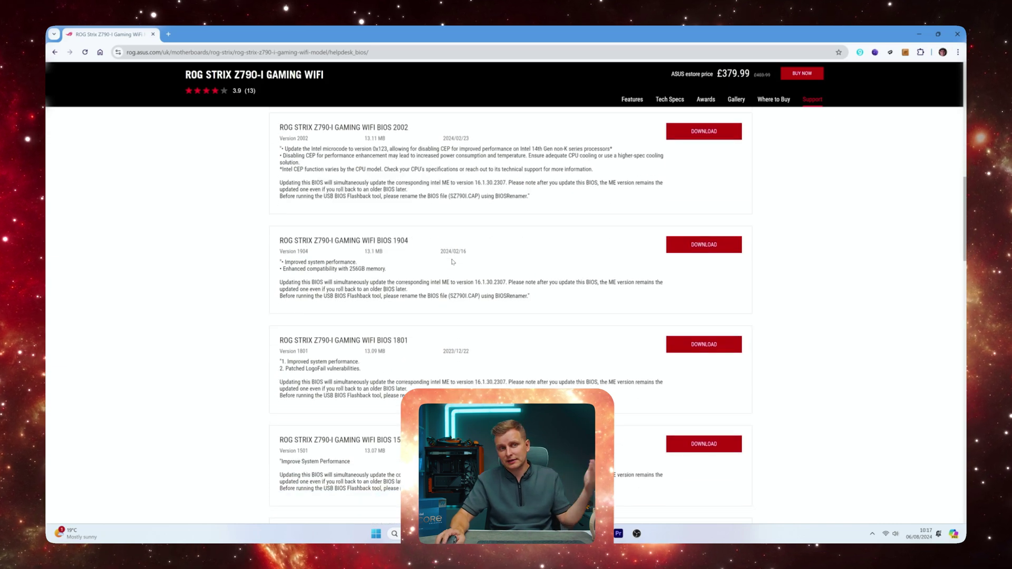
scroll(452, 262, "up", 10)
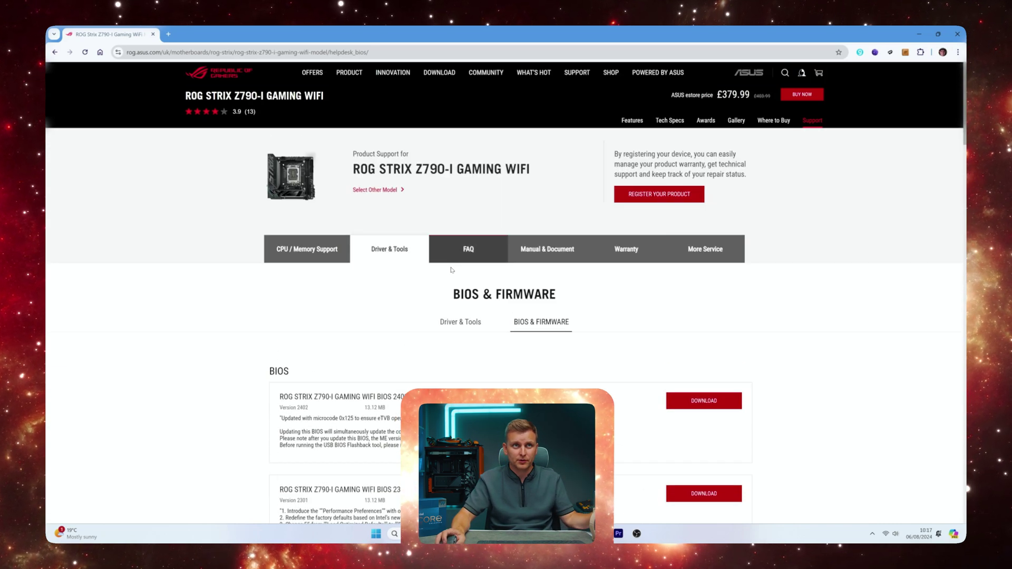
scroll(395, 290, "down", 3)
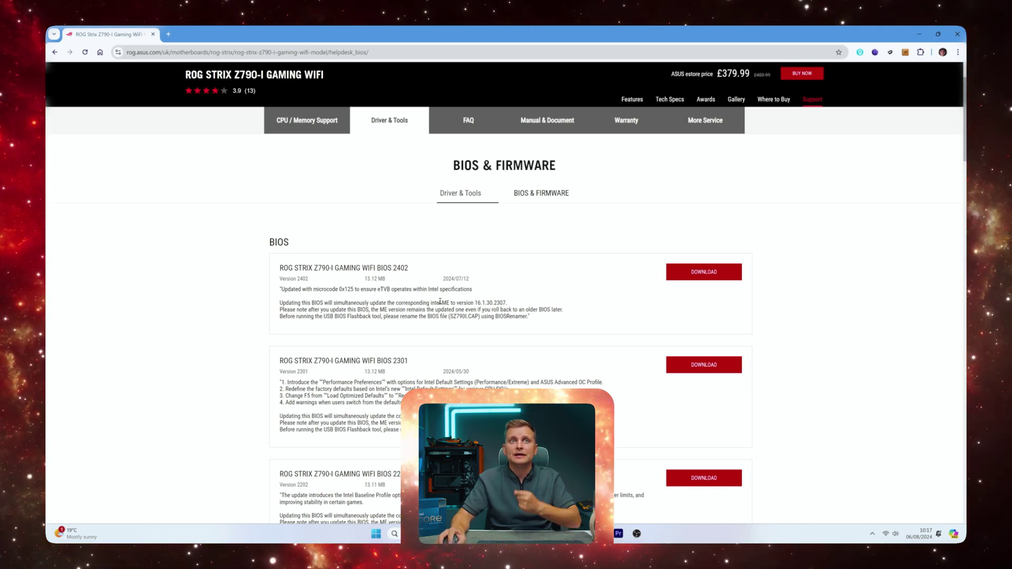
mouse_move(434, 302)
left_mouse_down()
mouse_move(279, 303)
mouse_move(450, 303)
left_mouse_up()
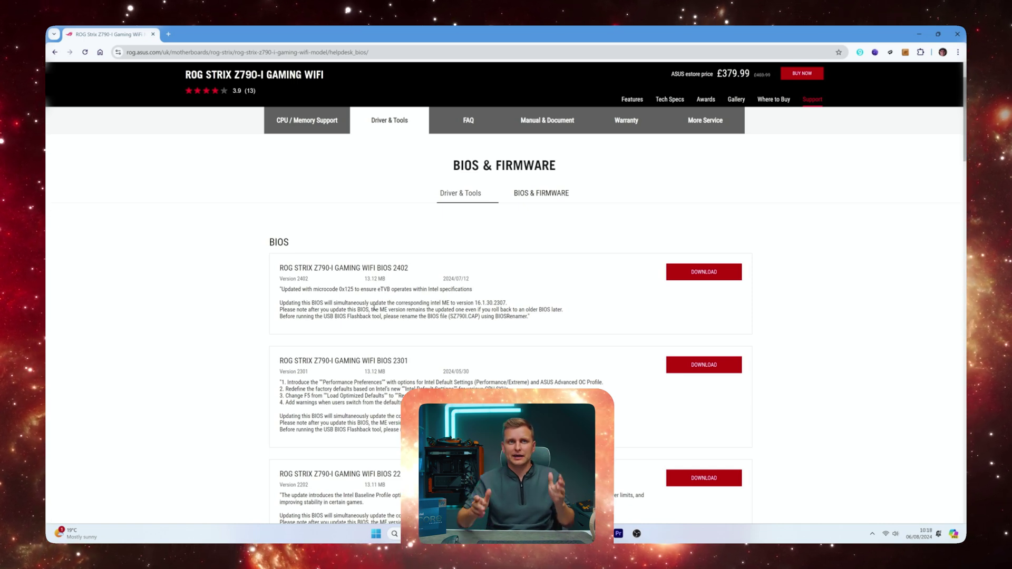
left_click(711, 278)
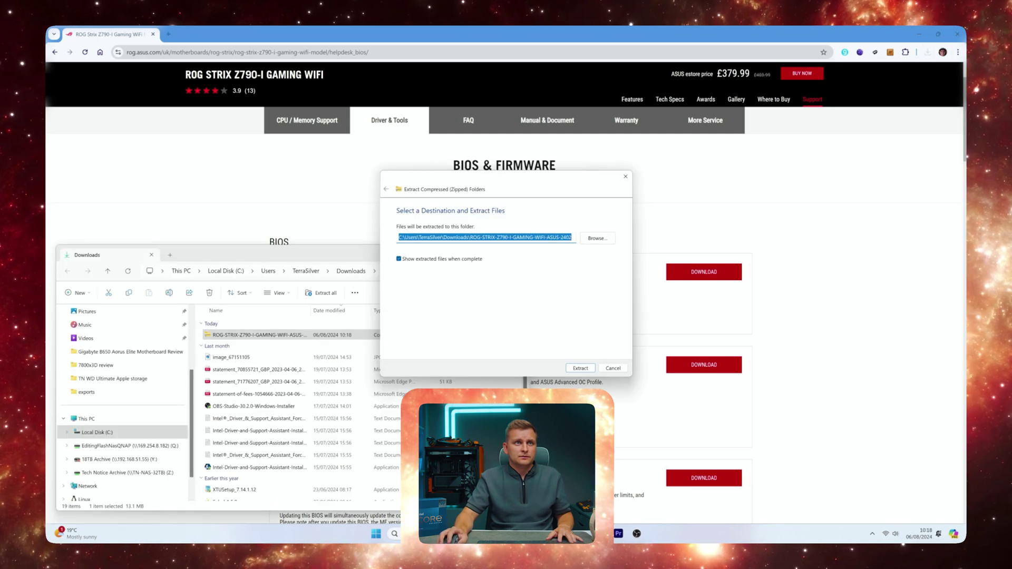
- Extract the BIOS 2402 zip and delete the old files on USB Drive (D:)
key("Return")
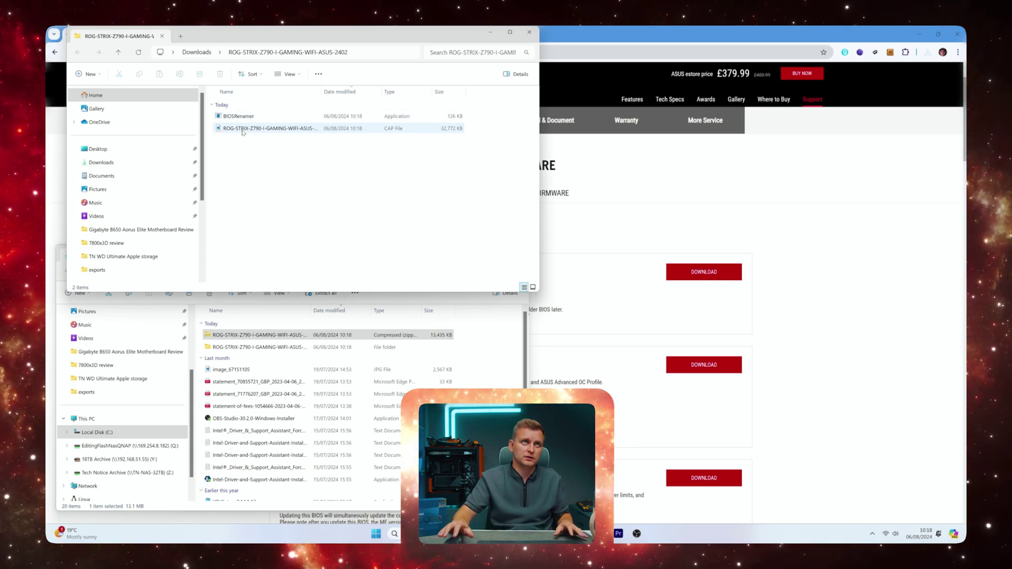
left_click(243, 132)
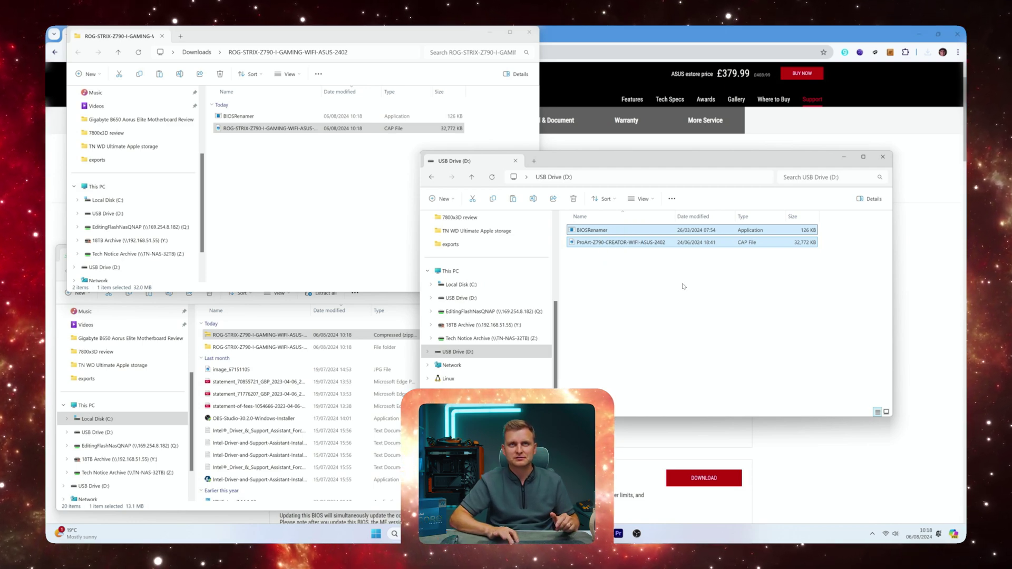
key("Delete")
key("Return")
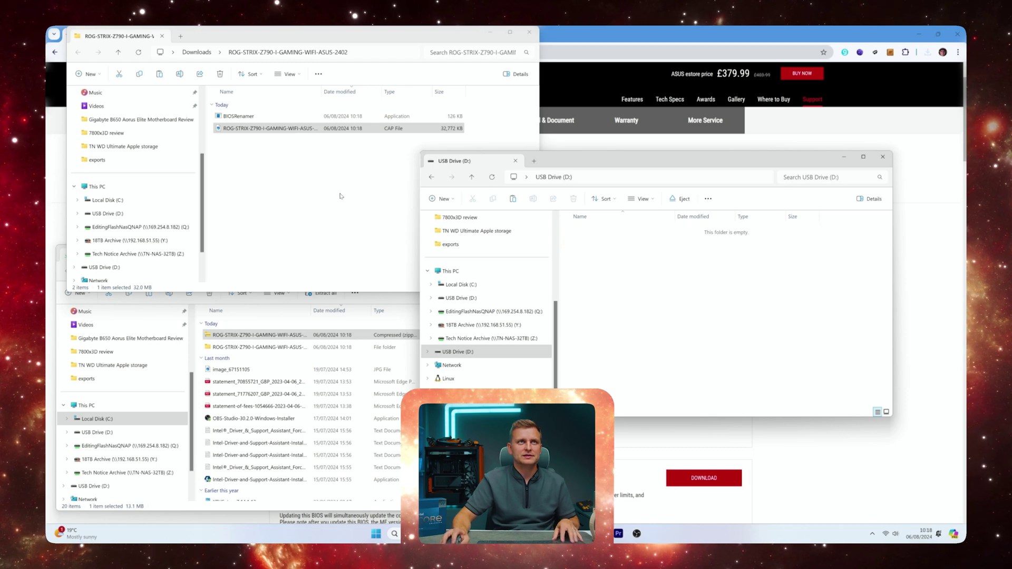
- Copy the BIOS 2402 CAP file onto USB Drive (D:) and close the windows
left_click(268, 128)
left_click_drag(269, 128, 601, 295)
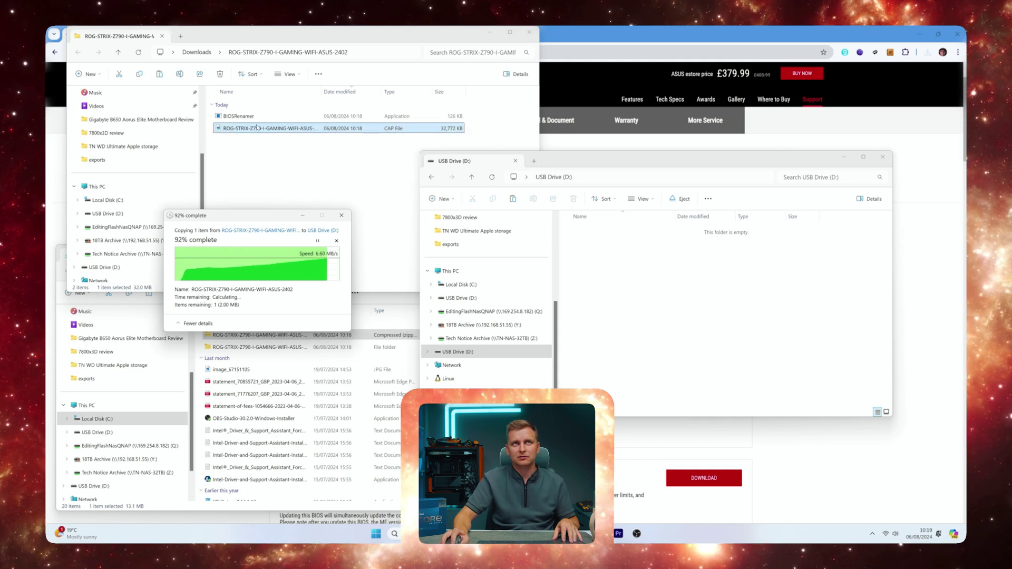
left_click(529, 32)
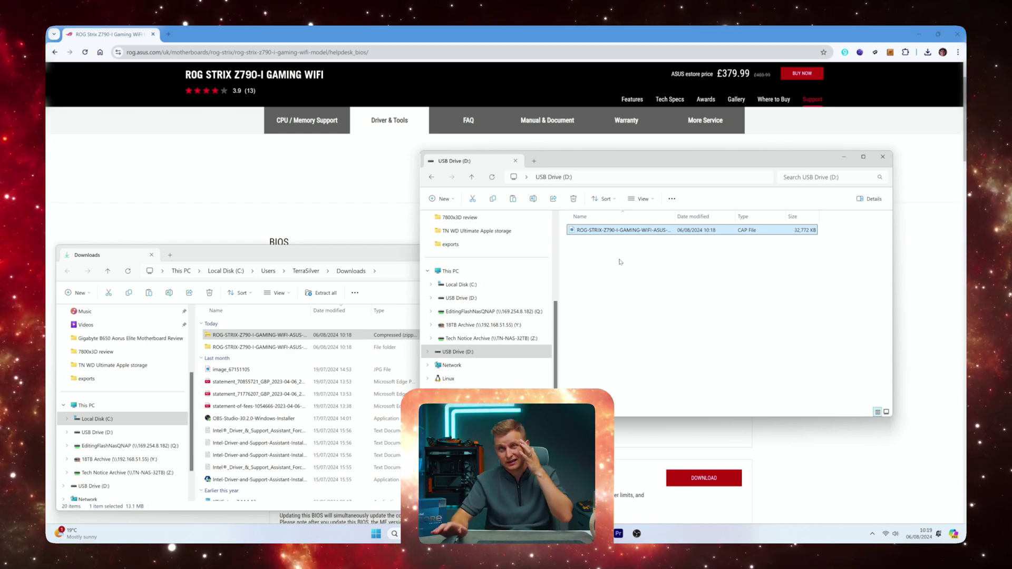
left_click(882, 157)
left_click(919, 34)
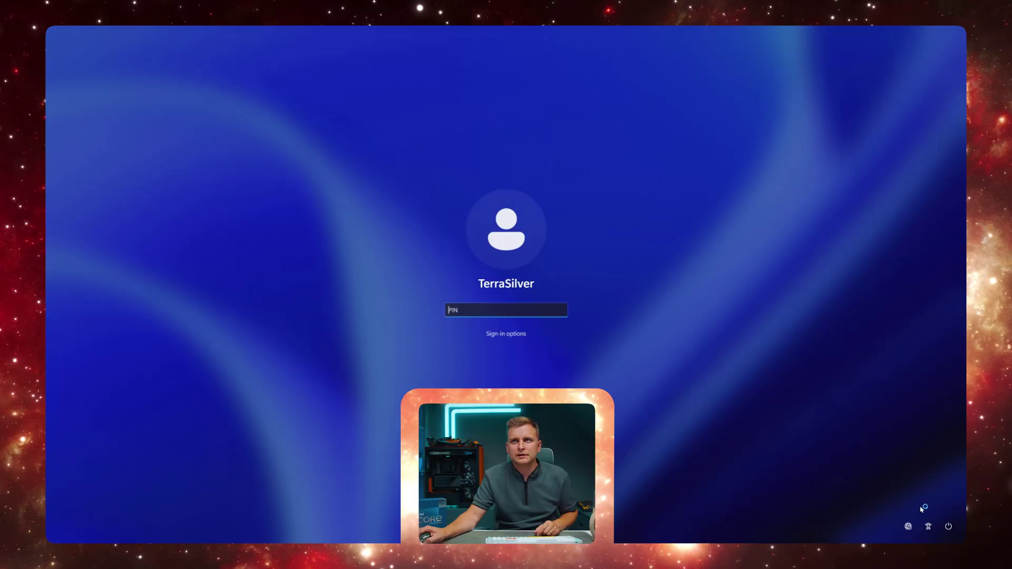
- Restart the PC from the sign-in screen, confirming Restart anyway
left_click(955, 525)
left_click(943, 505)
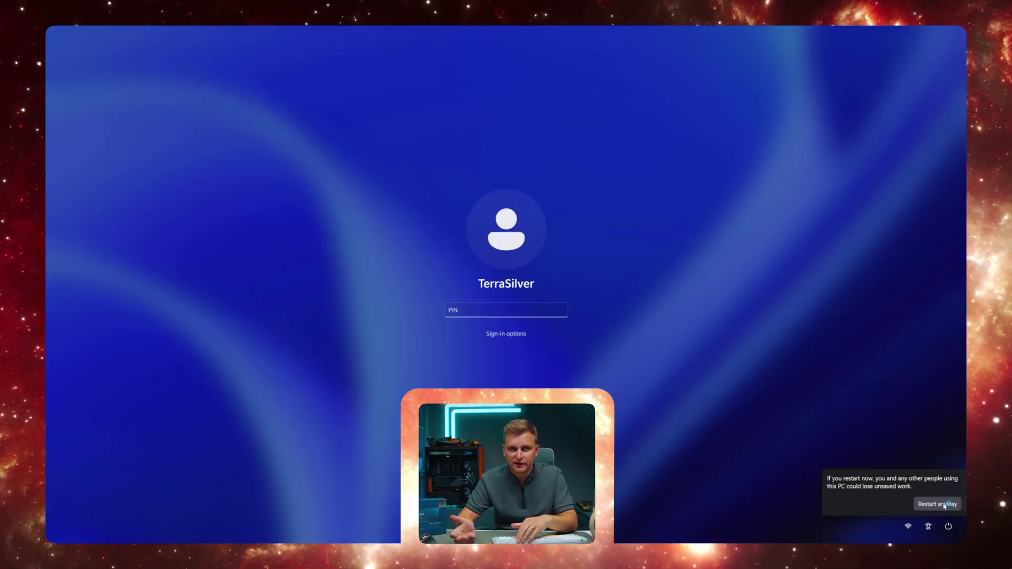
left_click(944, 505)
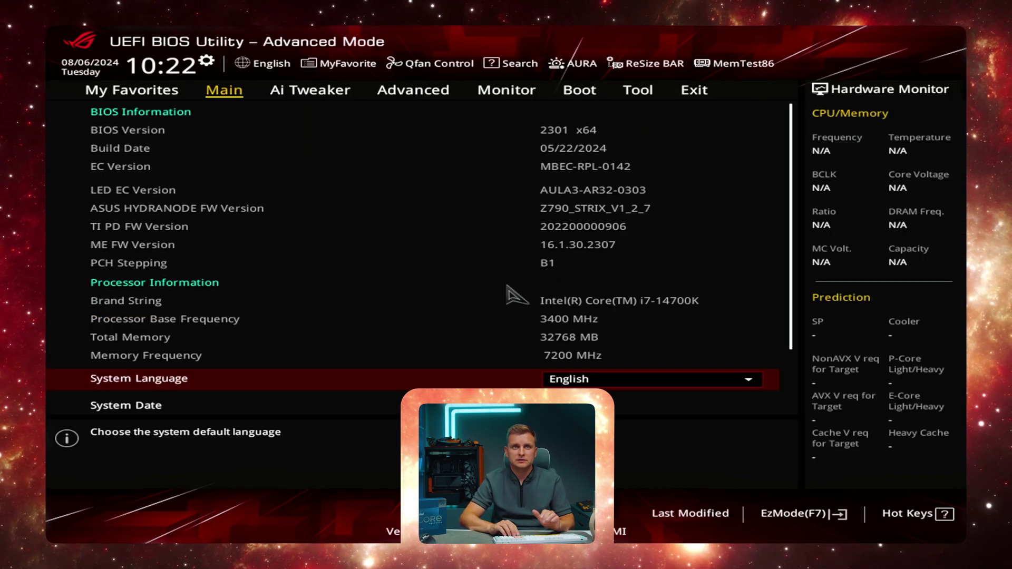
- Launch EZ Flash 3 from the Tool section in Advanced Mode
key("F7")
key("Right")
key("Right")
key("Right")
key("Right")
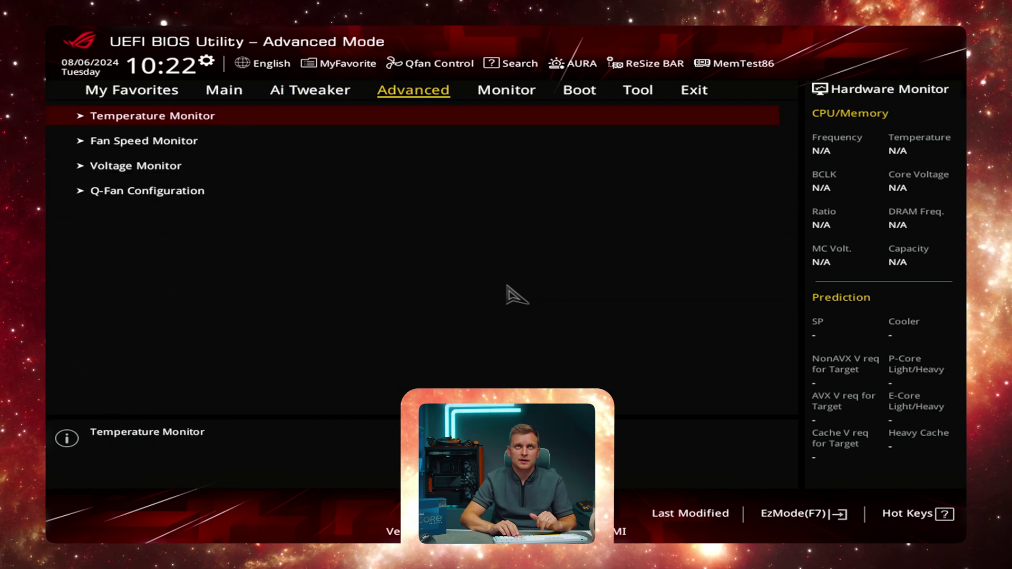
key("Right")
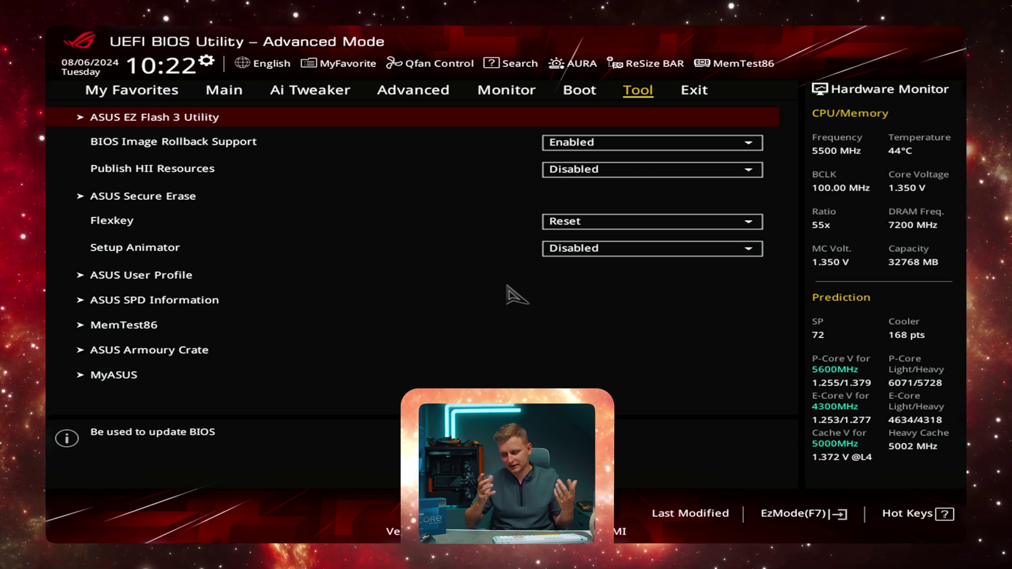
key("Return")
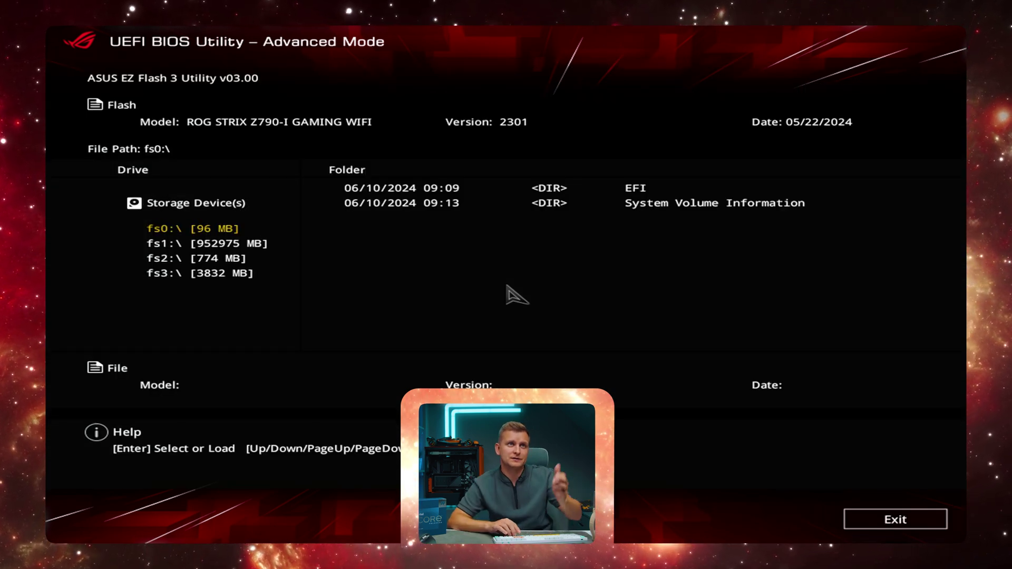
- Flash the BIOS 2402 CAP file from drive fs3, accepting the Bitlocker notice
key("Down")
key("Down")
key("Down")
key("Return")
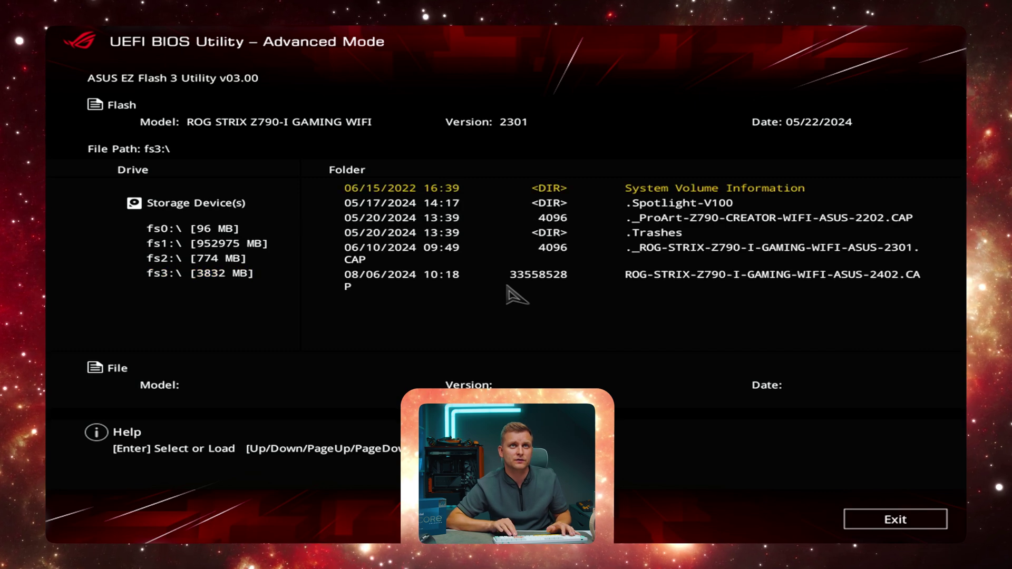
key("Down")
key("Down")
key("Down")
key("Down")
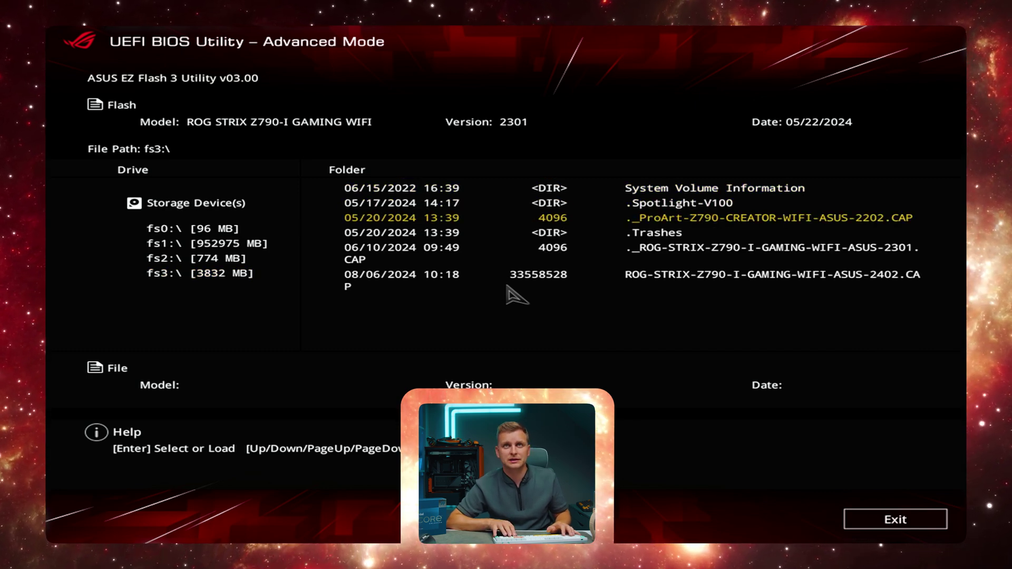
key("Down")
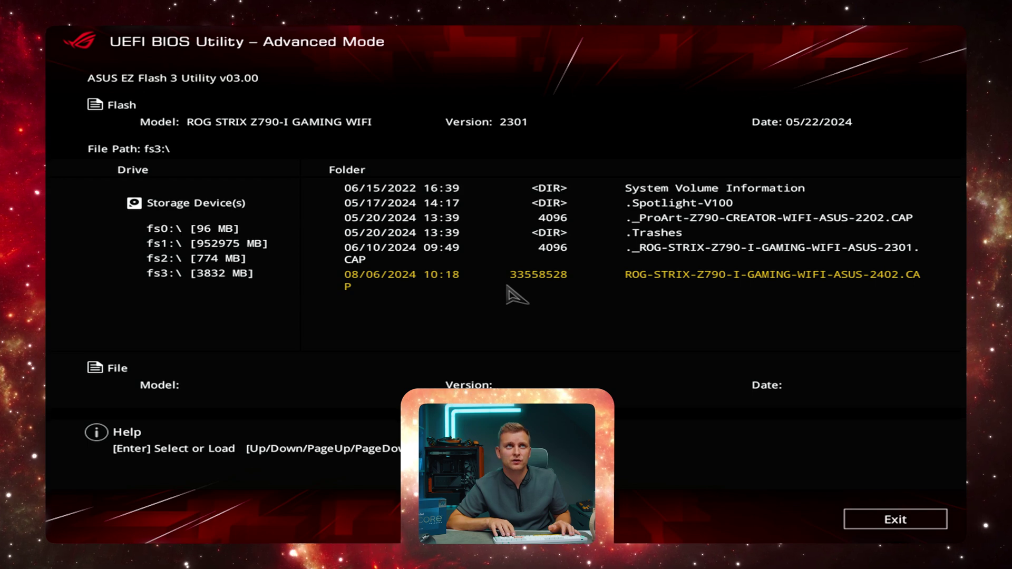
key("Return")
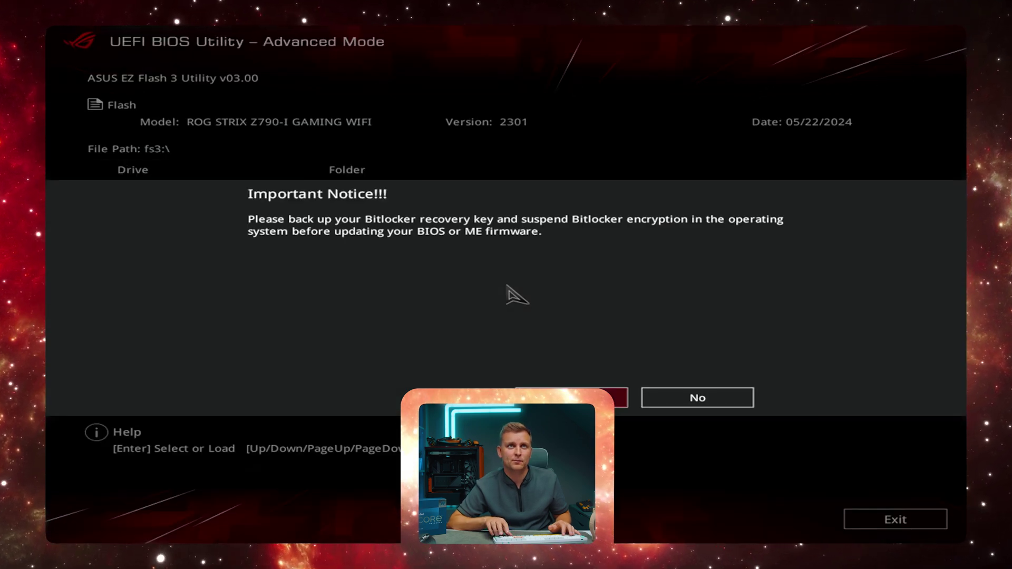
key("Return")
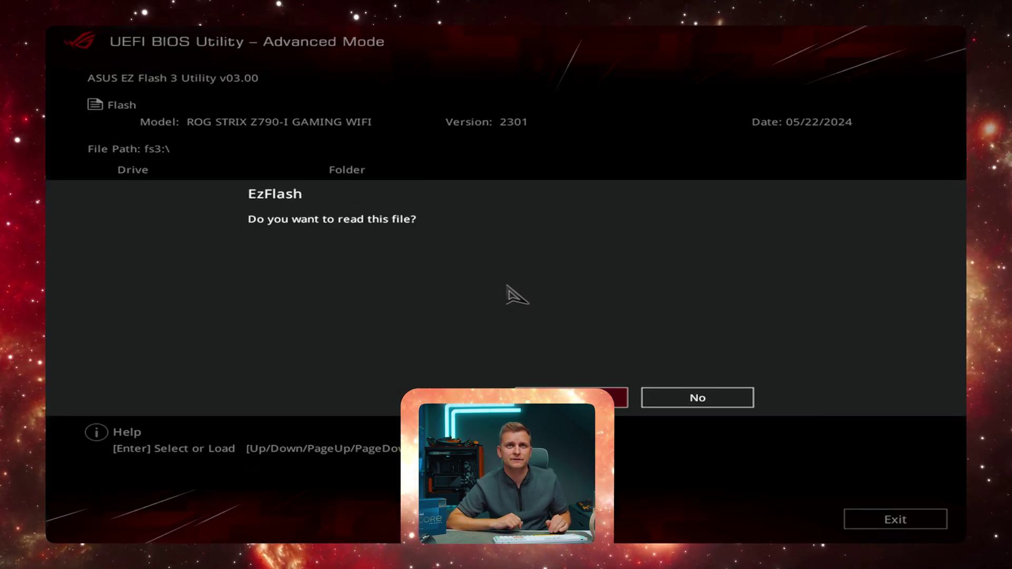
key("Return")
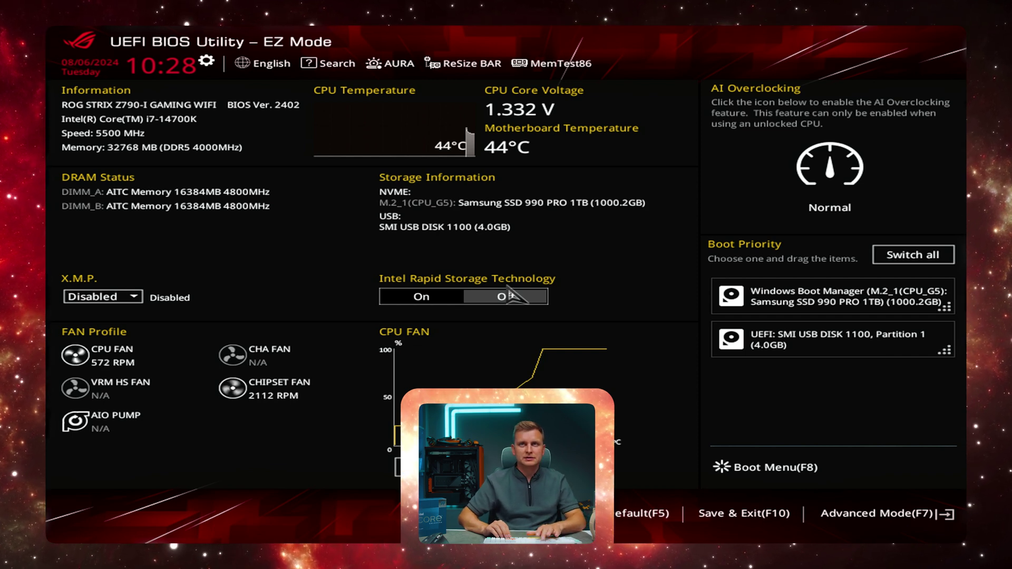
- In Ai Tweaker, keep Performance Preferences on Intel Default Settings
key("F7")
key("Right")
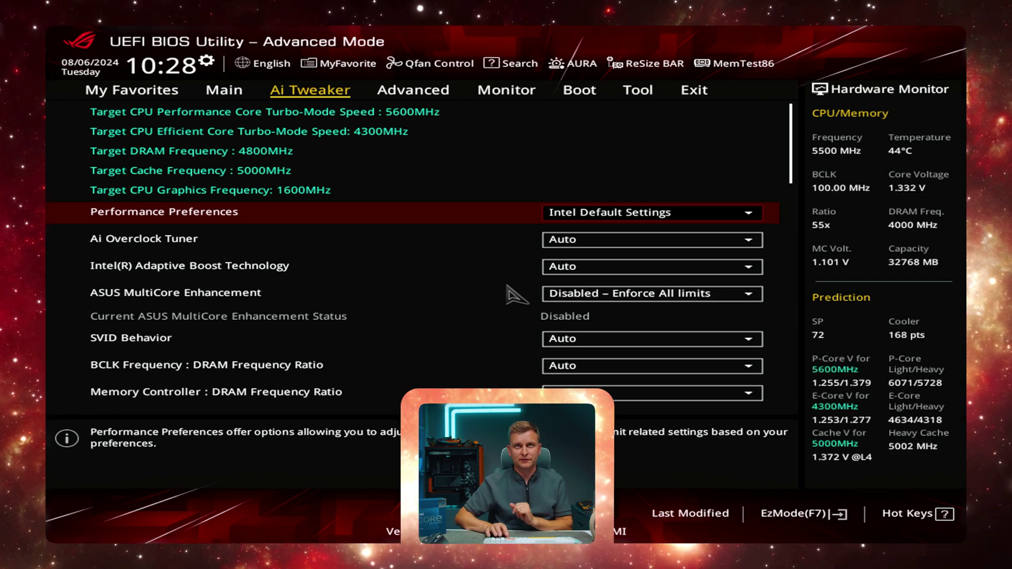
key("Return")
key("Return")
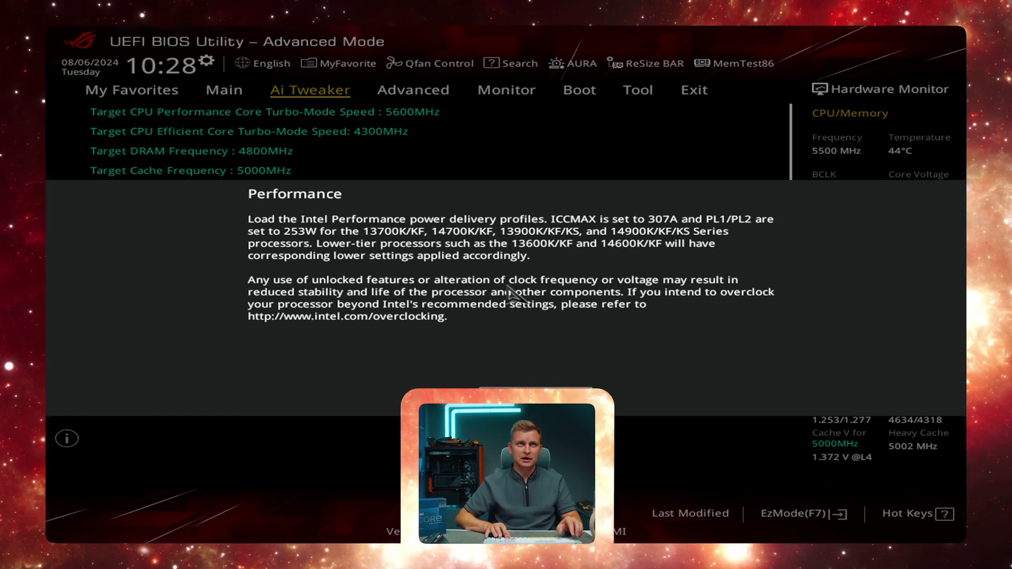
key("Return")
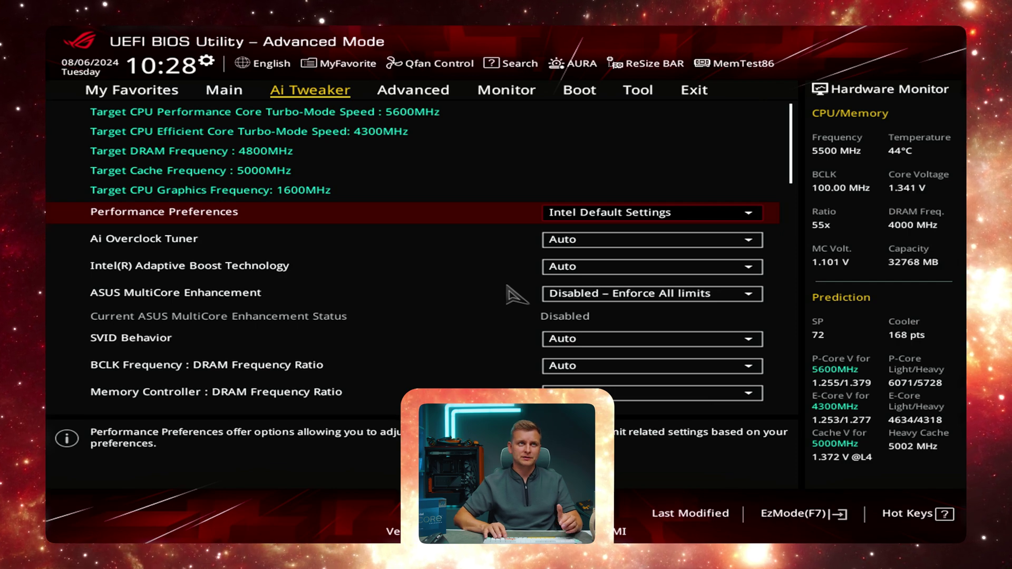
key("Down")
key("Down")
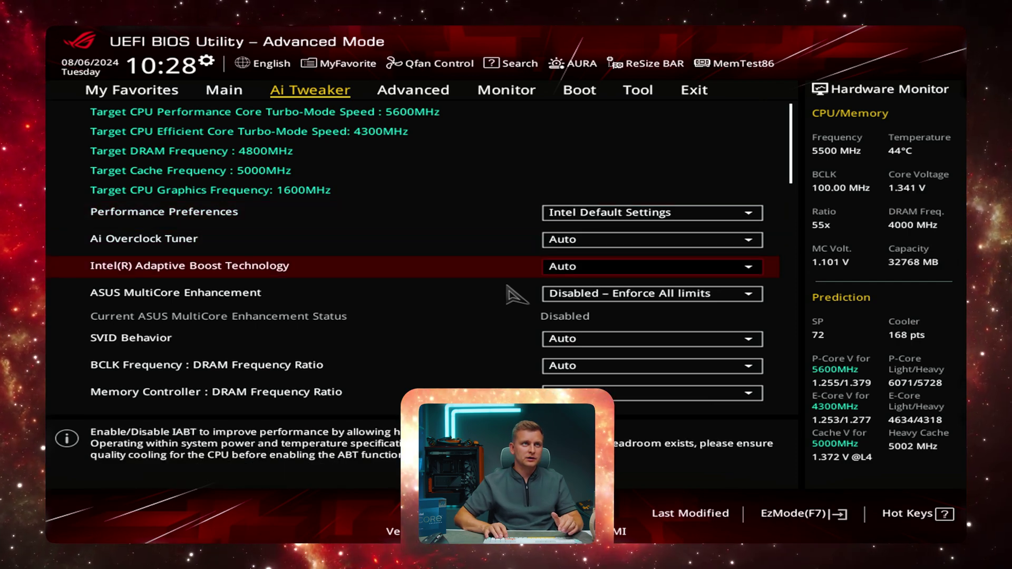
key("Up")
- Set Ai Overclock Tuner to XMP II, loading the DDR5-7200 memory profile
key("Return")
key("Down")
key("Down")
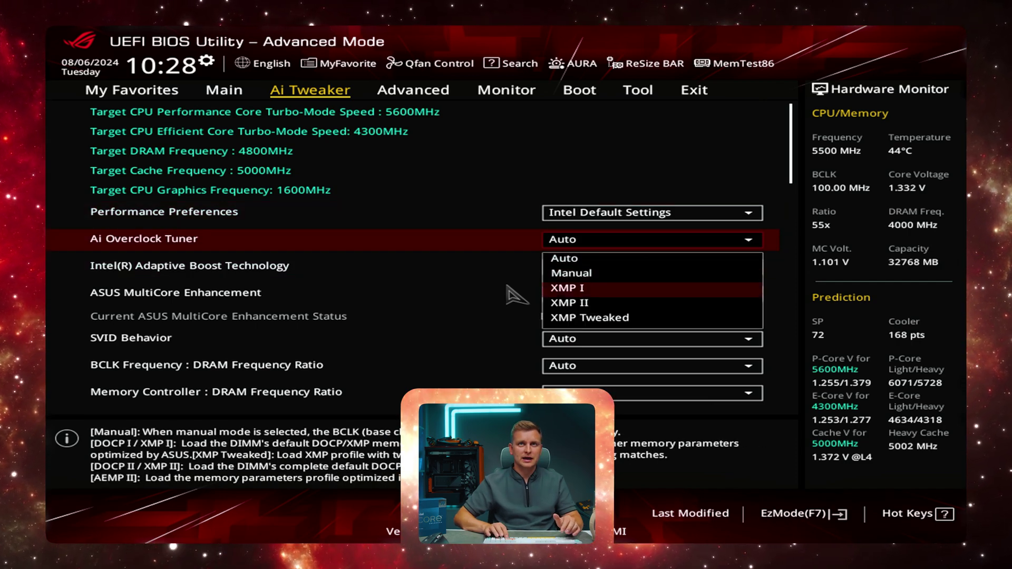
key("Down")
key("Down")
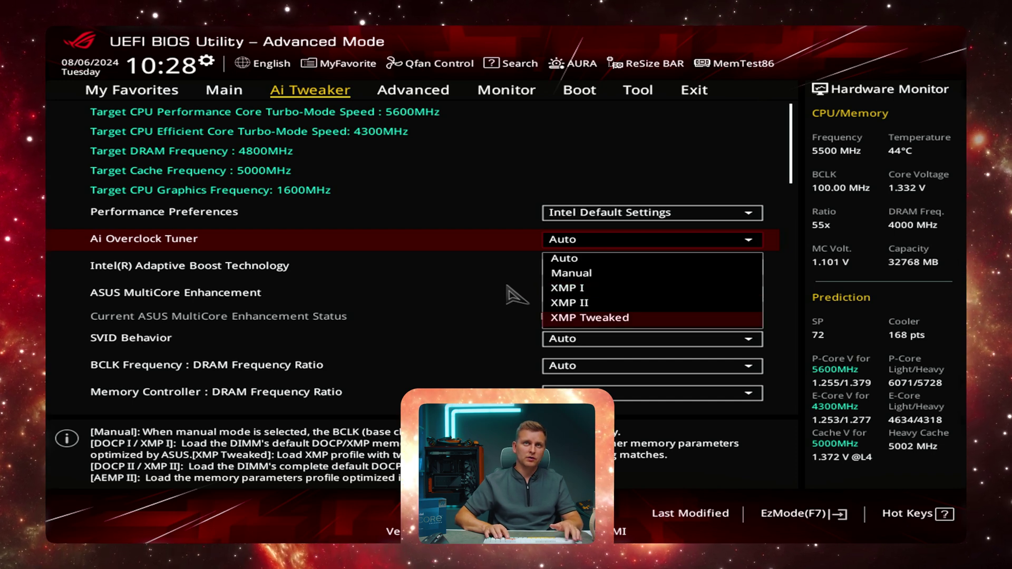
key("Up")
key("Down")
key("Up")
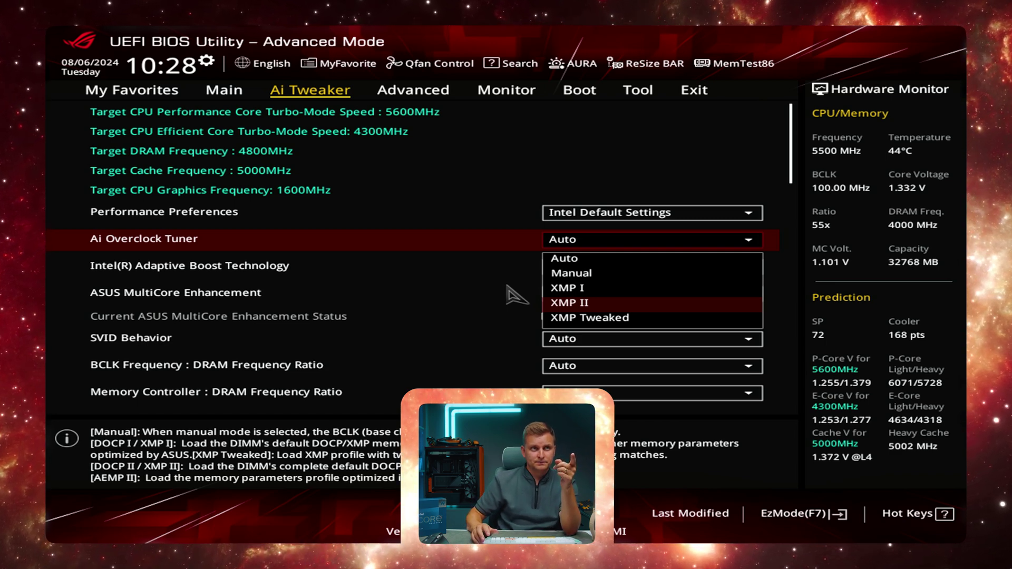
key("Down")
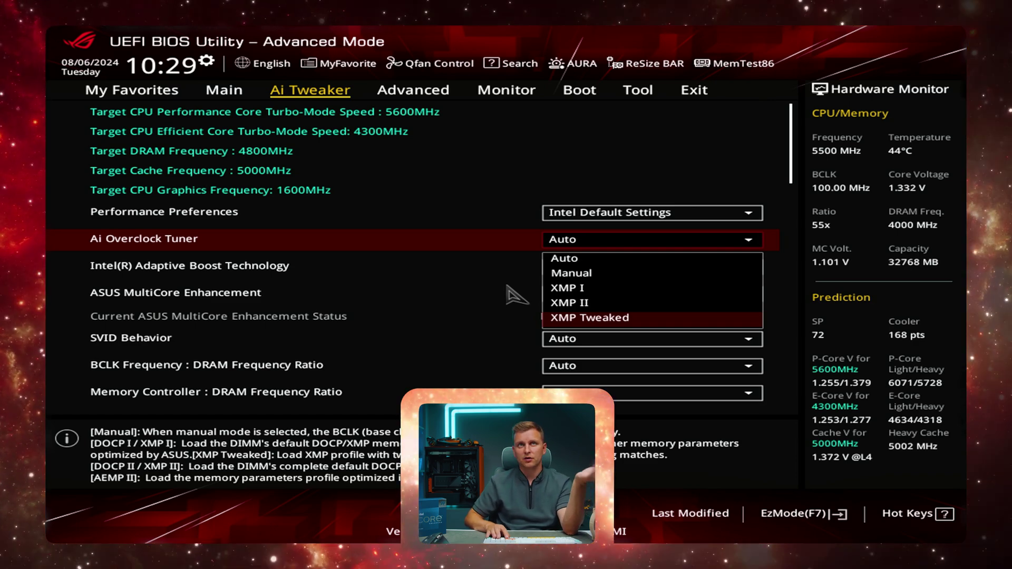
key("Up")
key("Down")
key("Up")
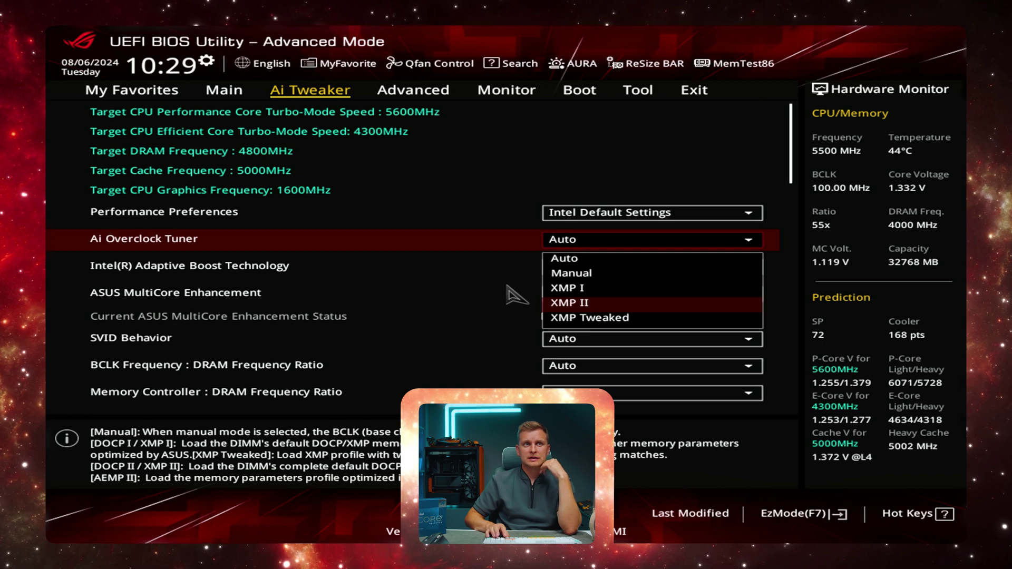
key("Return")
key("Down")
key("Down")
key("Down")
key("Down")
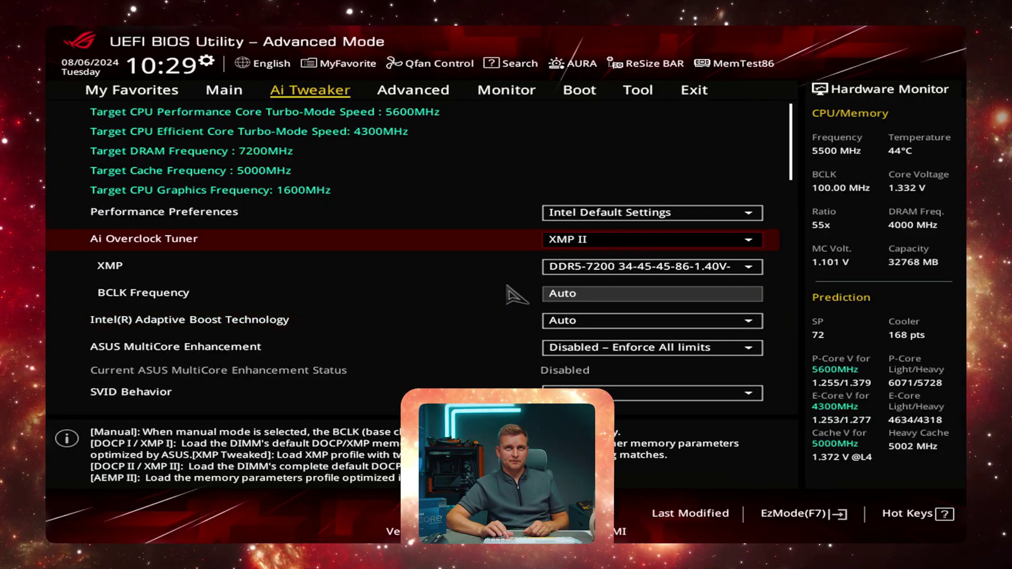
key("Up")
- Try switching Performance Preferences to ASUS Advanced OC Profile
key("Return")
key("Down")
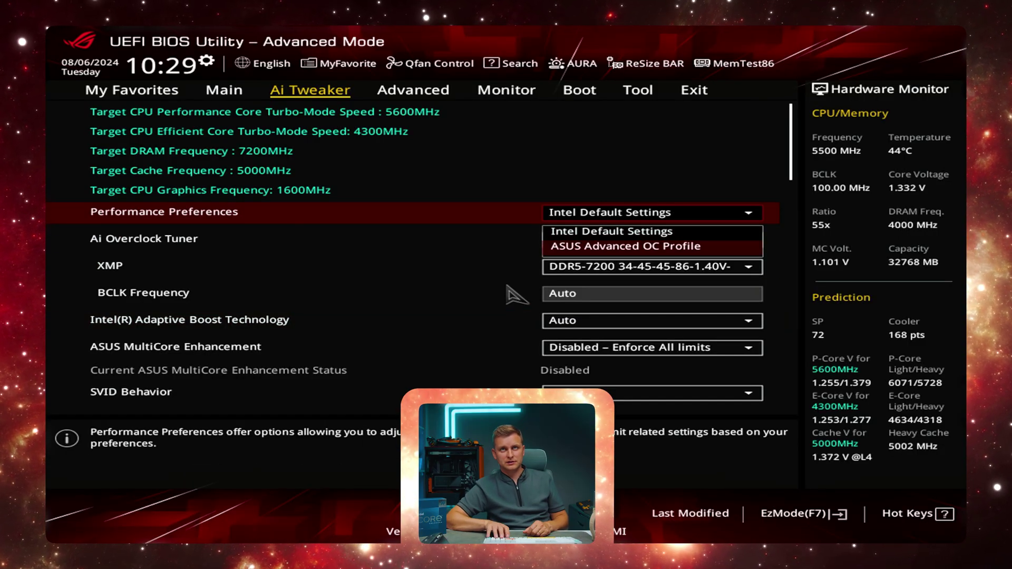
key("Return")
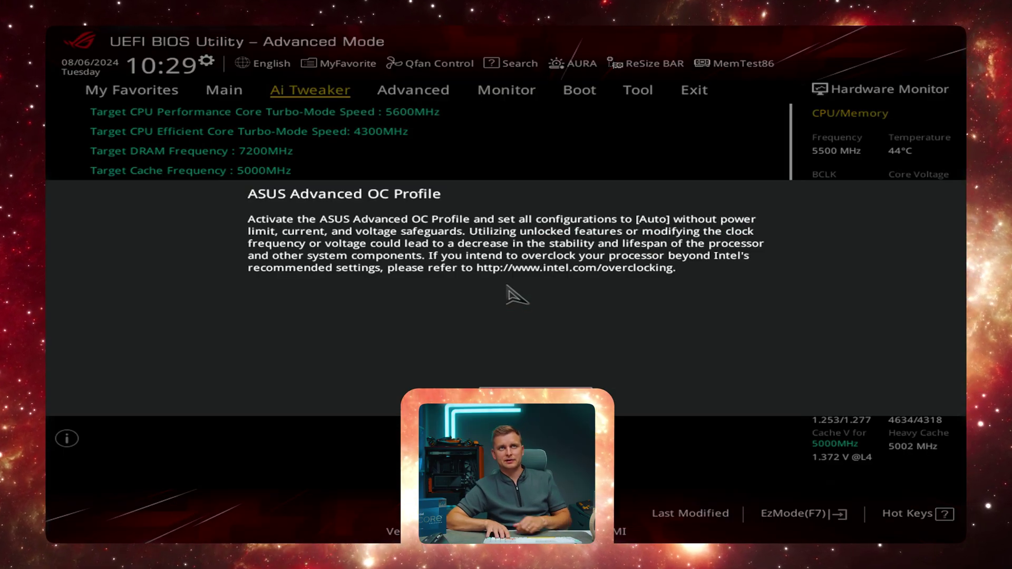
key("Return")
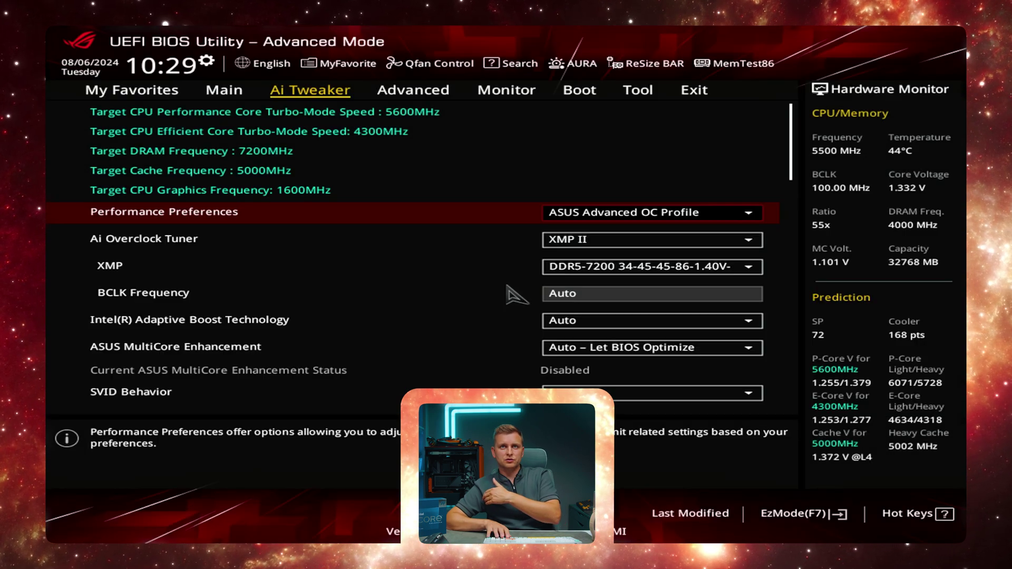
key("Down")
key("Down")
key("Down")
key("Down")
key("Down")
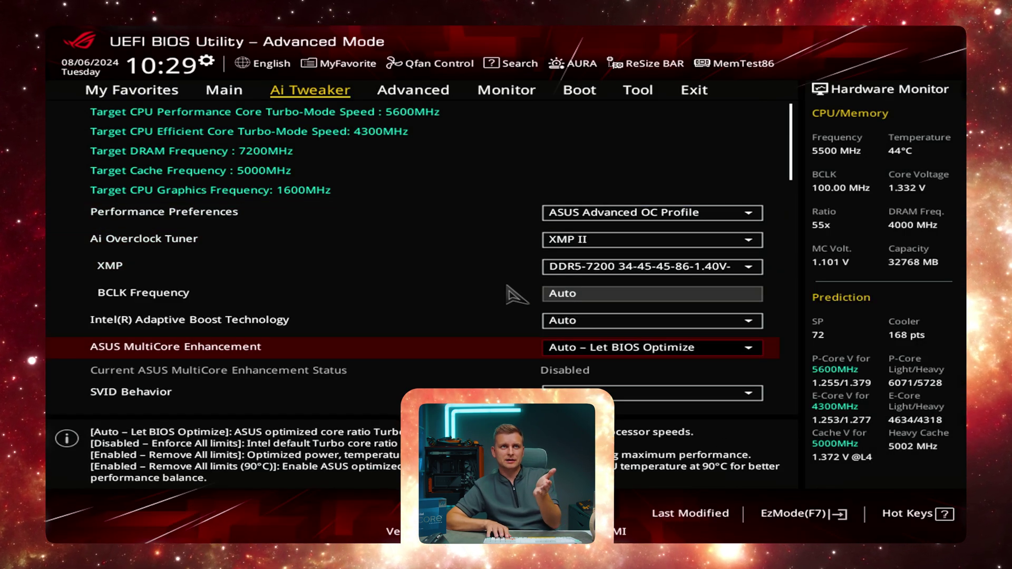
key("Up")
key("Up")
key("Up")
key("Up")
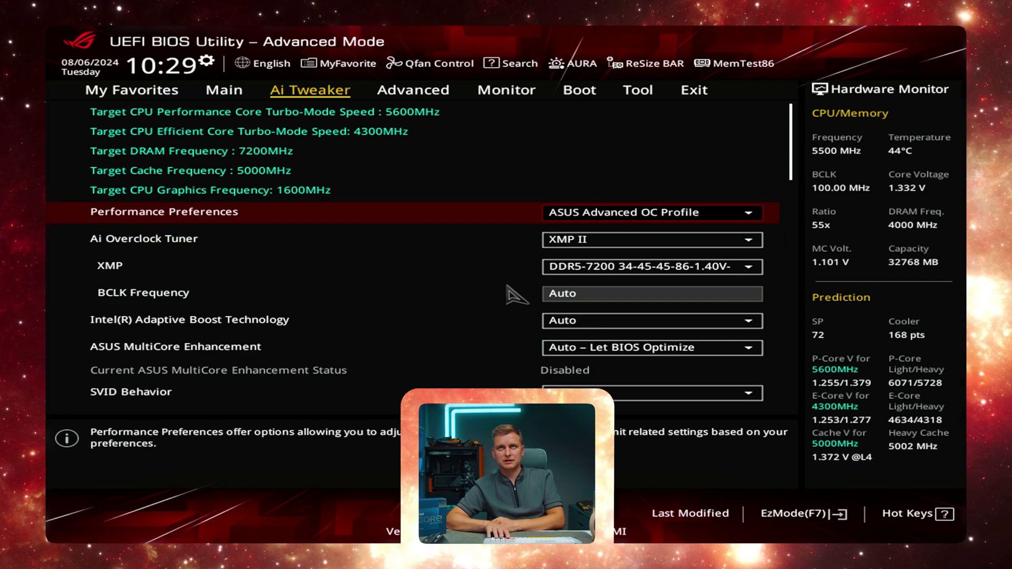
- Revert Performance Preferences to Intel Default Settings, then go to Advanced > System Agent (SA) Configuration
key("Return")
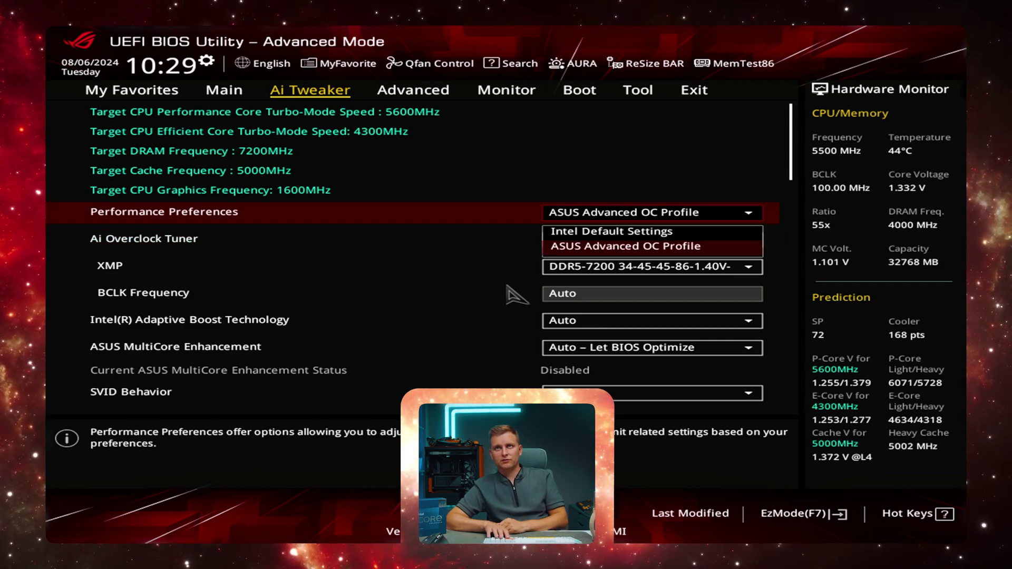
key("Up")
key("Return")
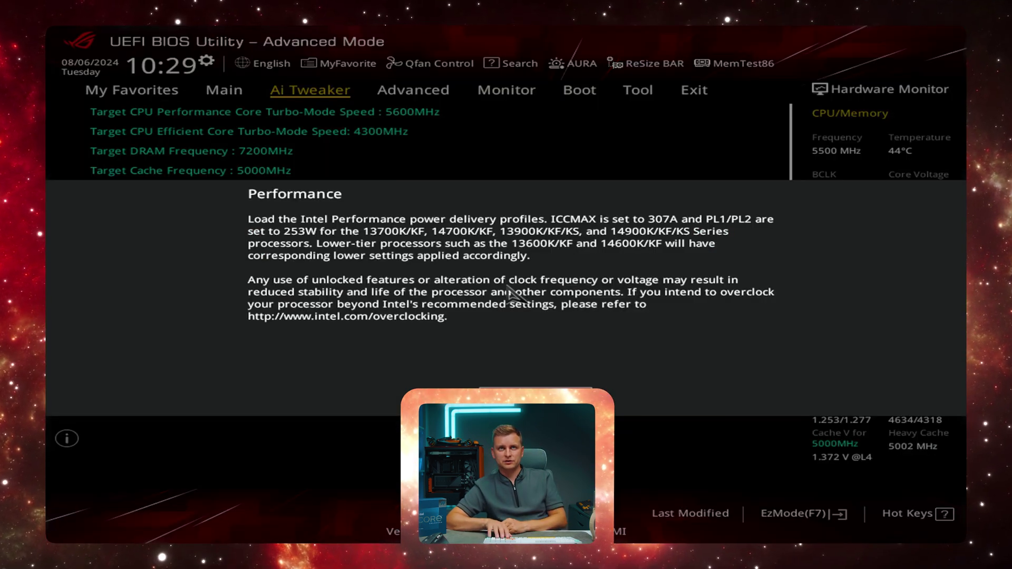
key("Return")
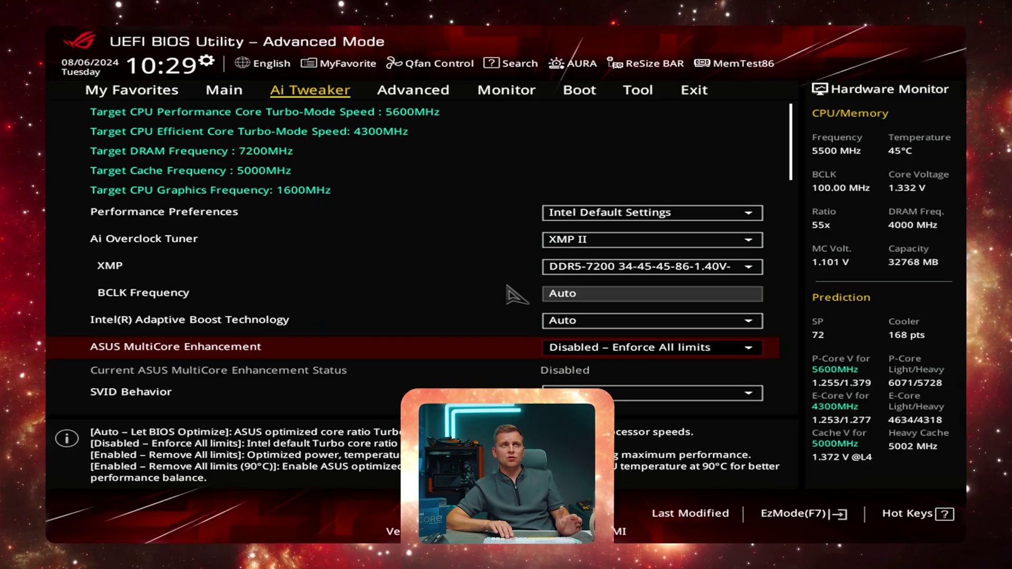
key("Up")
key("Up")
key("Up")
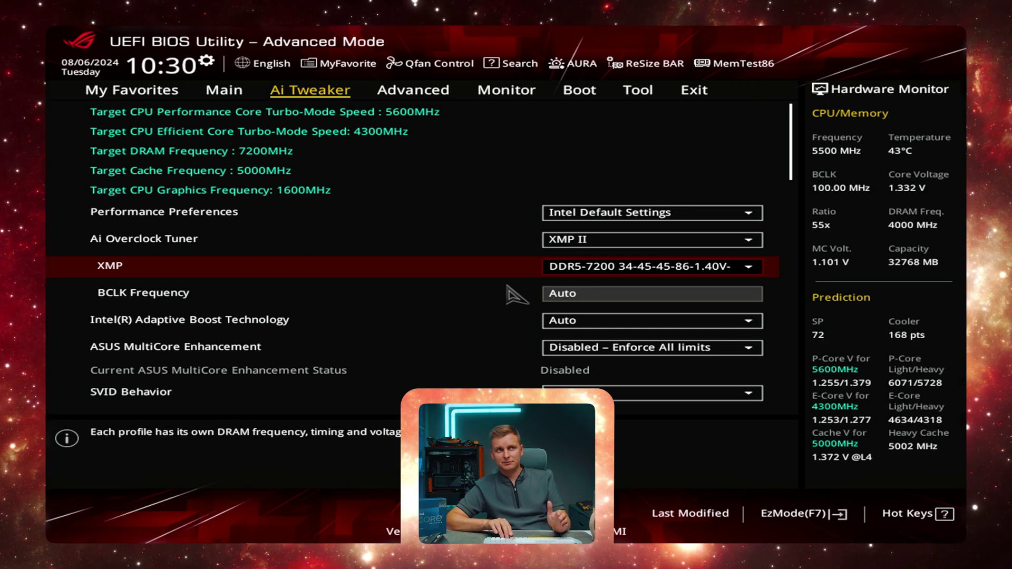
key("Down")
key("Down")
key("Down")
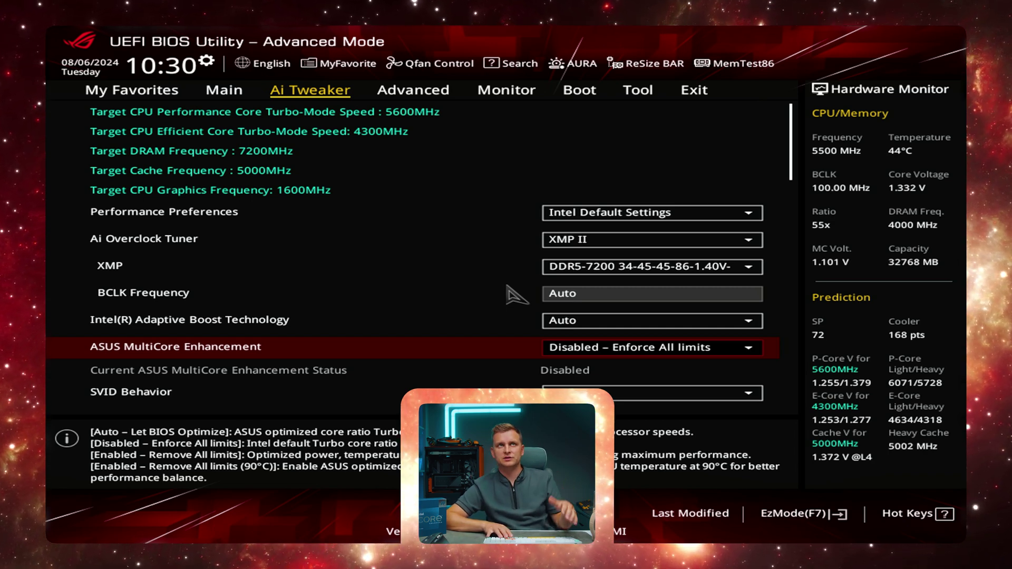
key("Right")
key("Down")
- In Graphics Configuration, set Primary Display to PEG Slot and enable iGPU Multi-Monitor
key("Down")
key("Return")
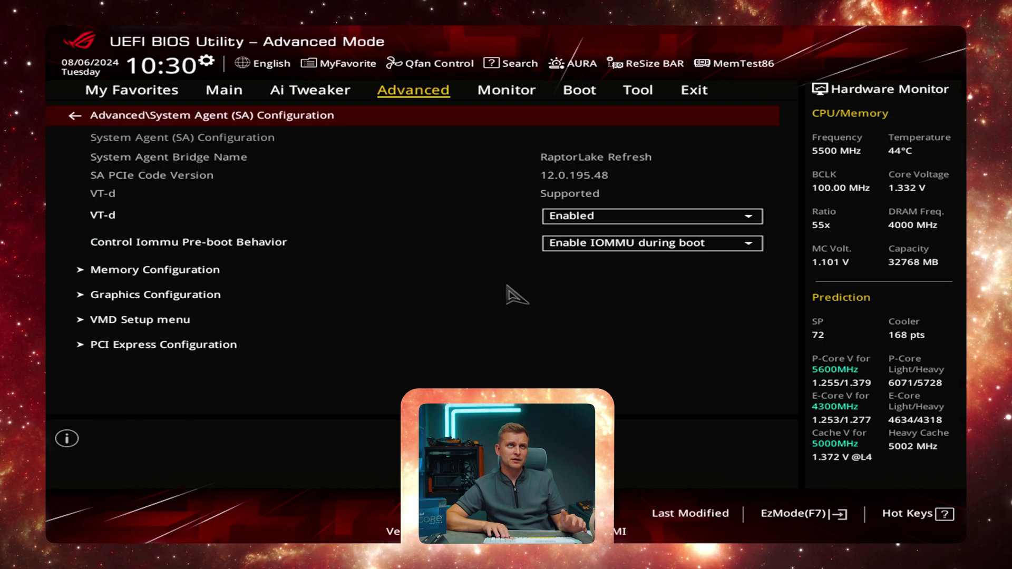
key("Down")
key("Down")
key("Down")
key("Down")
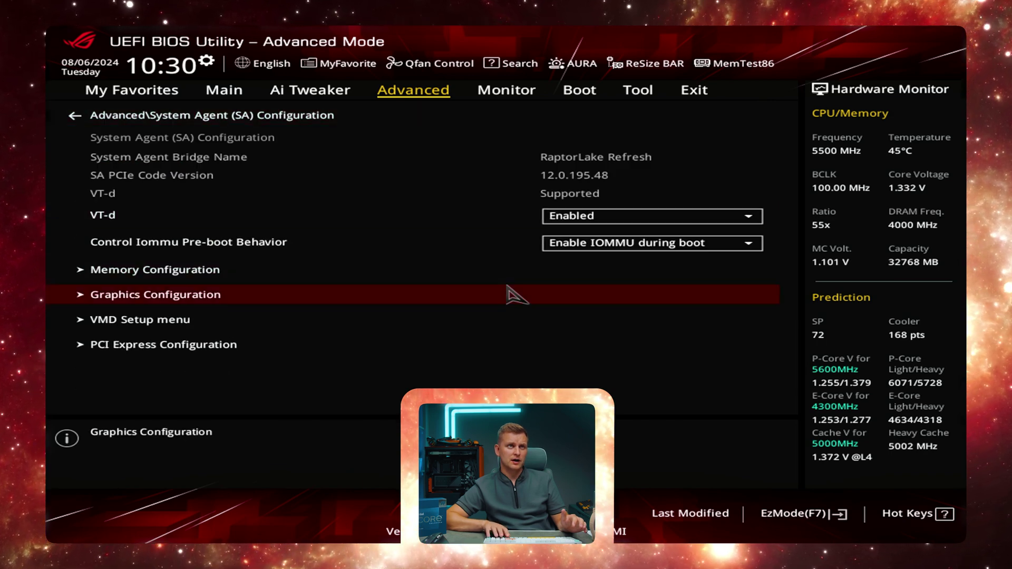
key("Return")
key("Down")
key("Down")
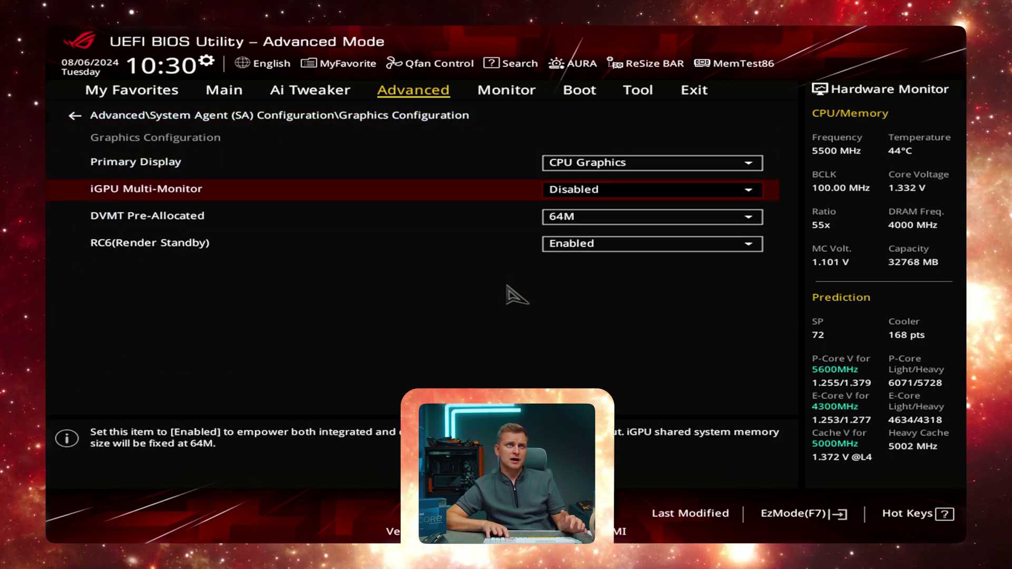
key("Return")
key("Down")
key("Return")
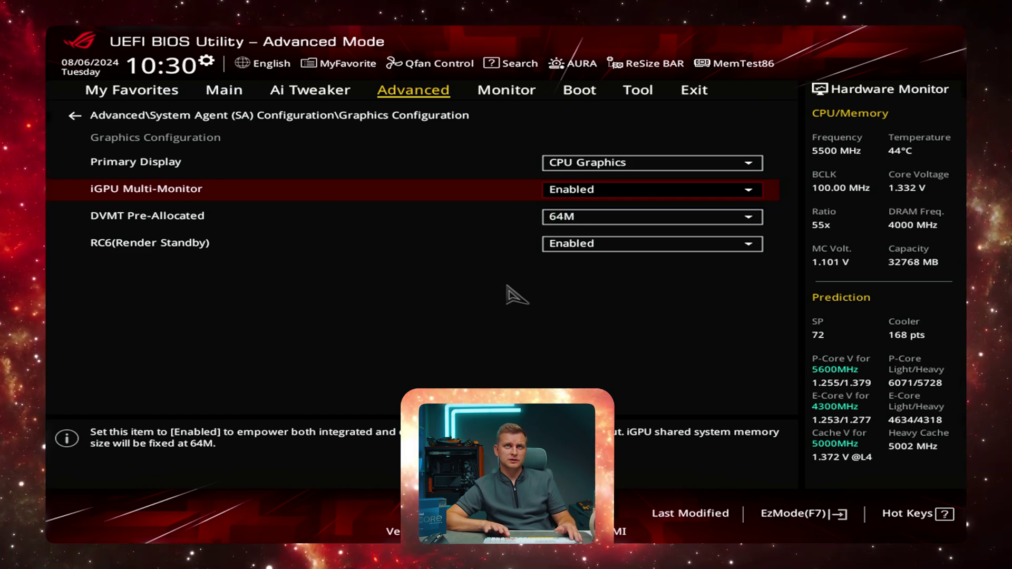
key("Up")
key("Return")
key("Down")
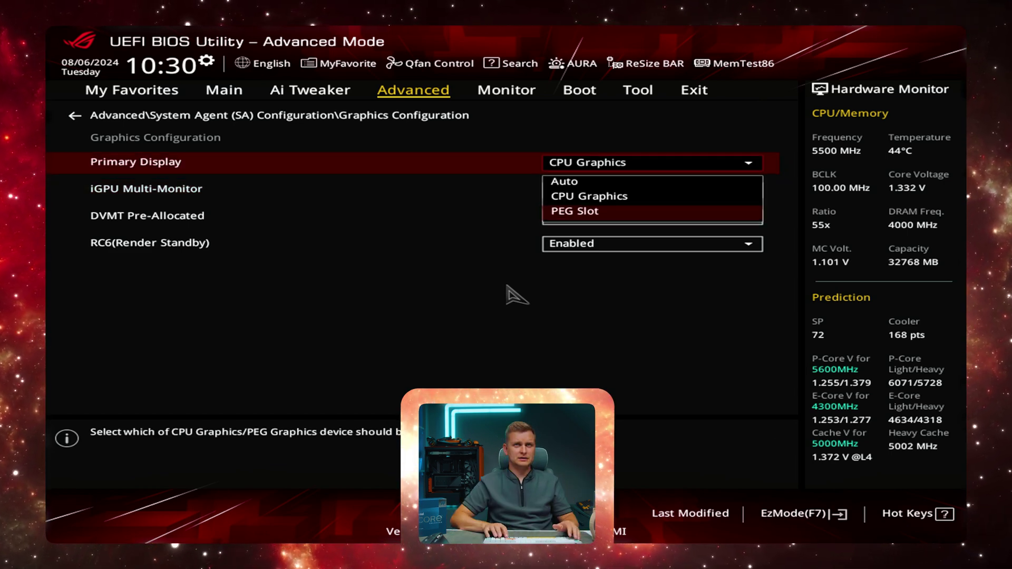
key("Return")
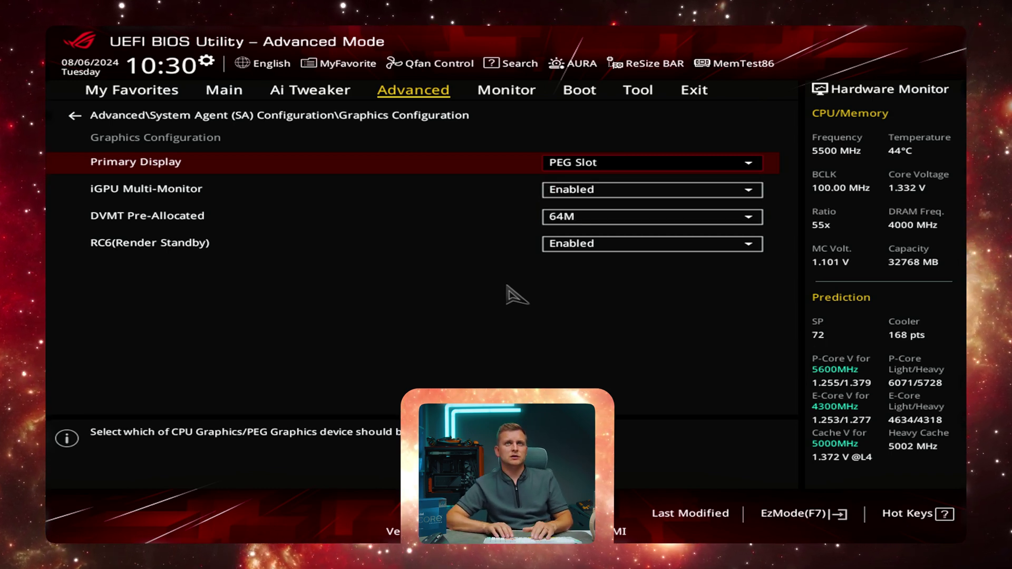
key("Down")
key("Down")
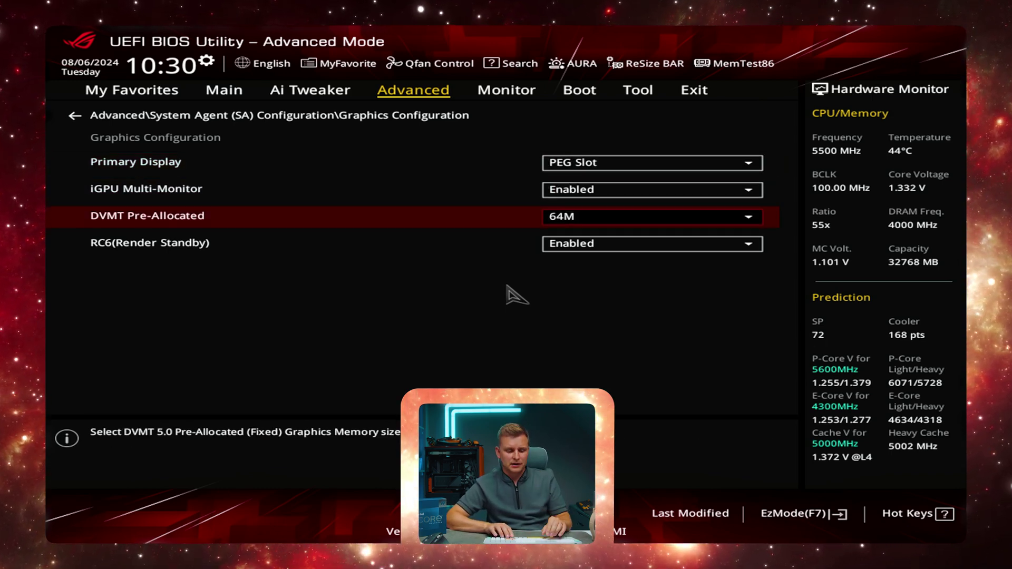
key("Up")
- Use Save Changes & Reset, review the changed settings list, and confirm to reboot
key("Right")
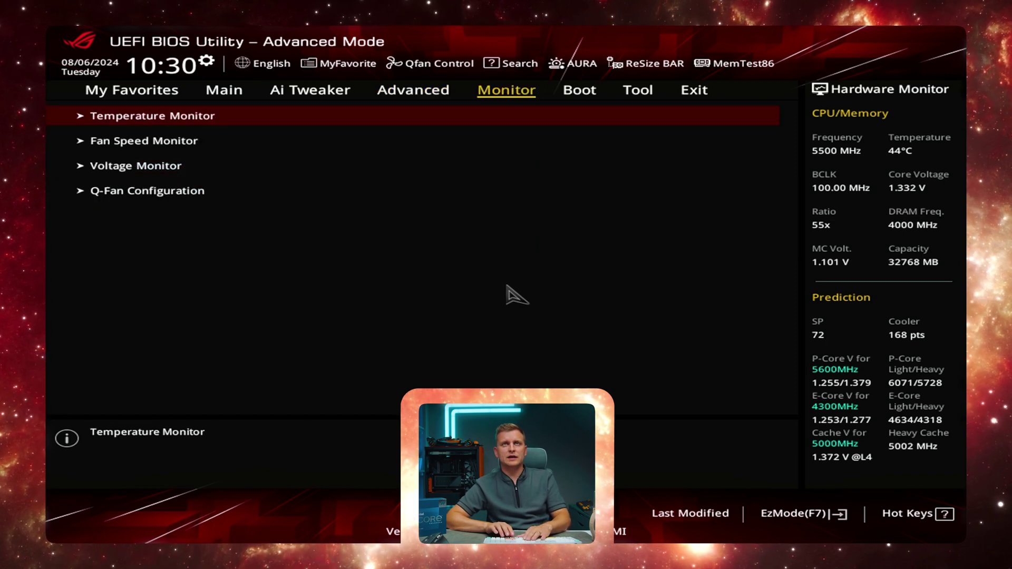
key("Right")
key("Right")
key("Right")
key("Down")
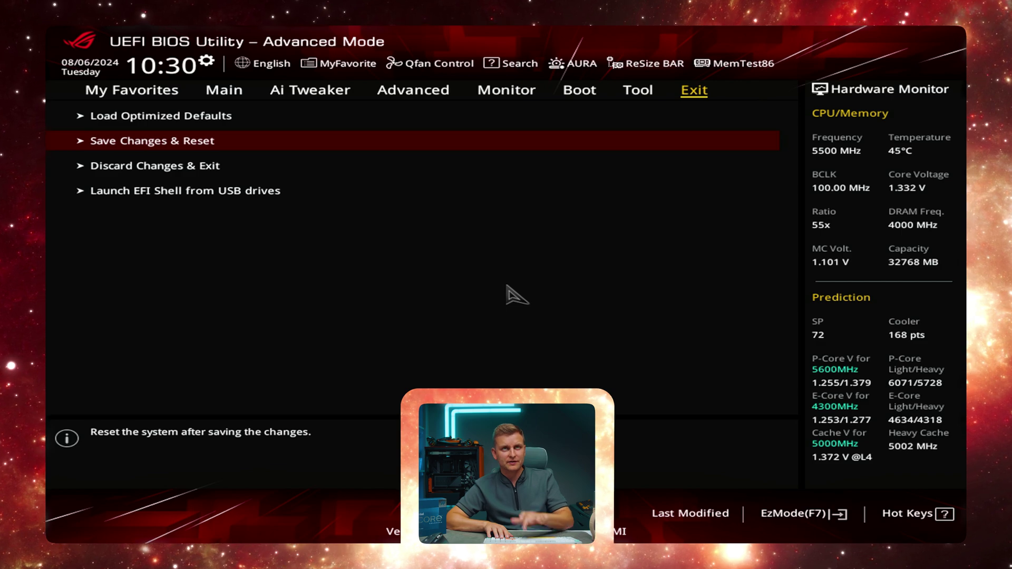
key("Return")
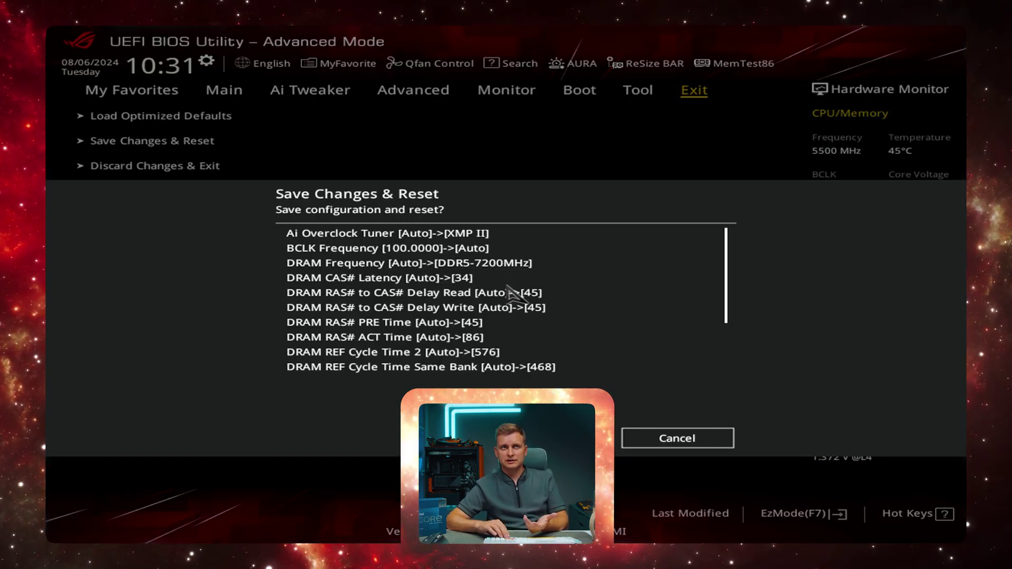
key("Right")
key("Left")
key("Up")
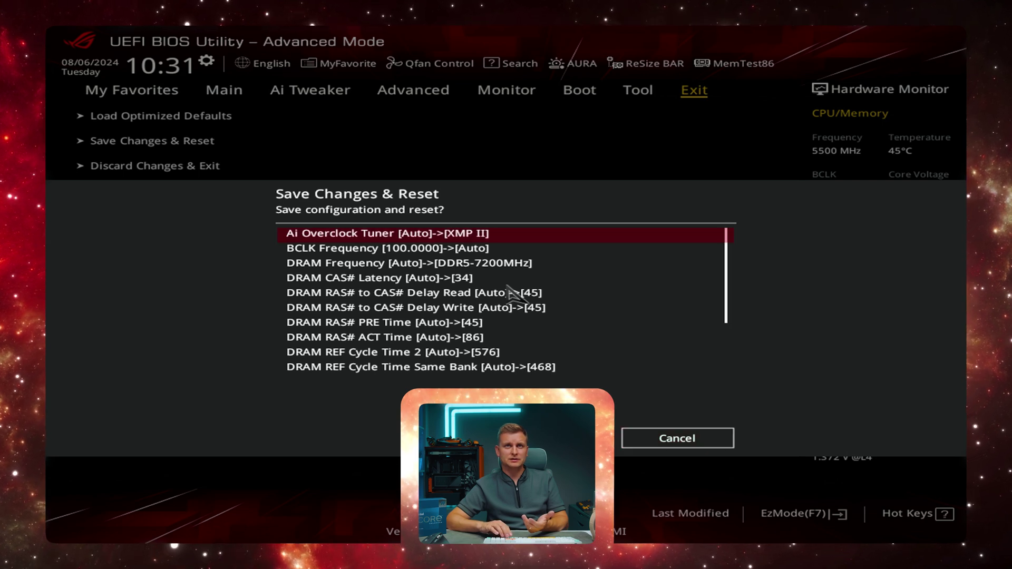
key("Down")
key("Down")
key("Down")
key("Down")
key("Down")
key("Down")
key("Down")
key("Down")
key("Down")
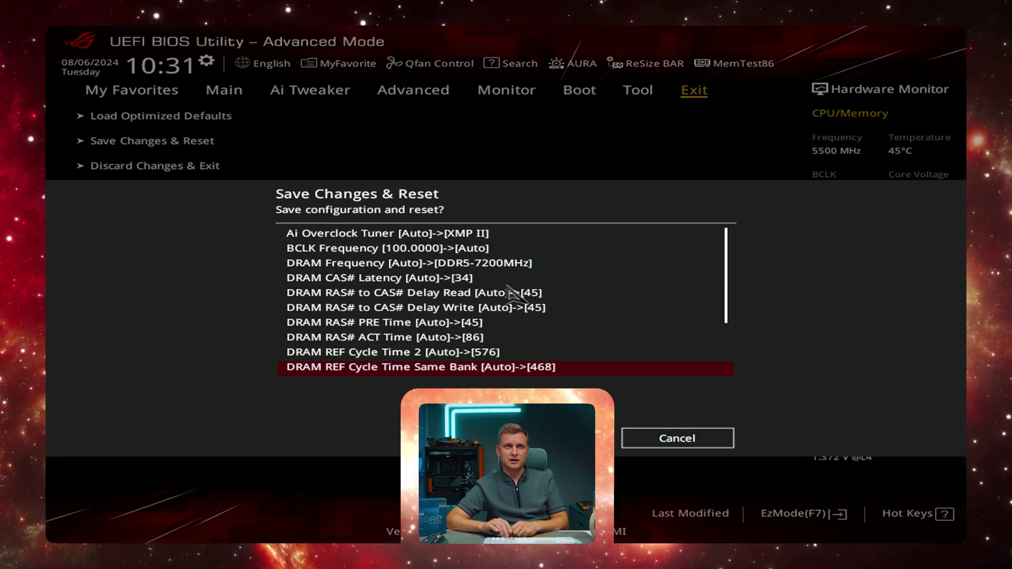
key("Down")
key("Down")
key("Down")
key("Down")
key("Down")
key("Down")
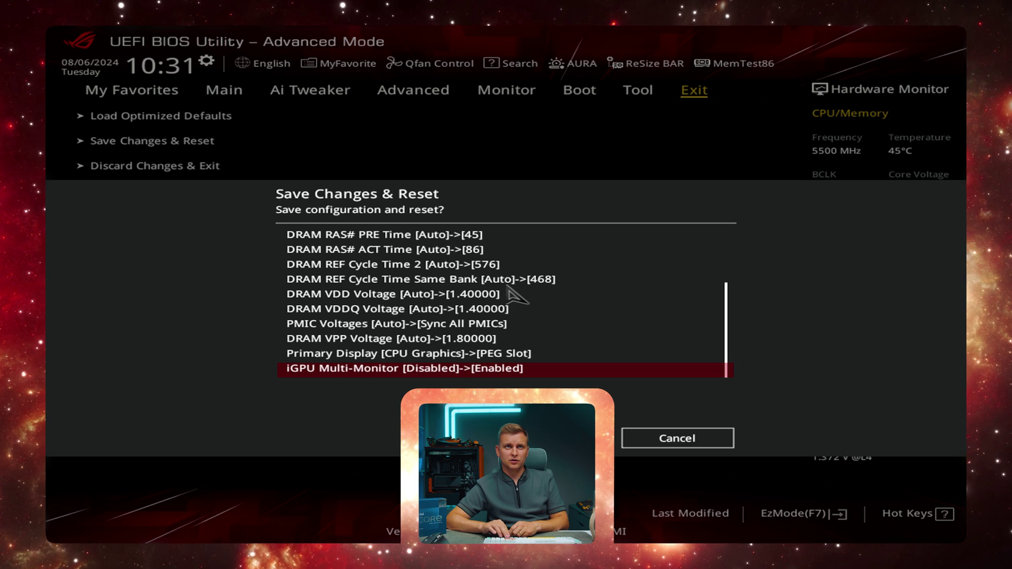
key("Down")
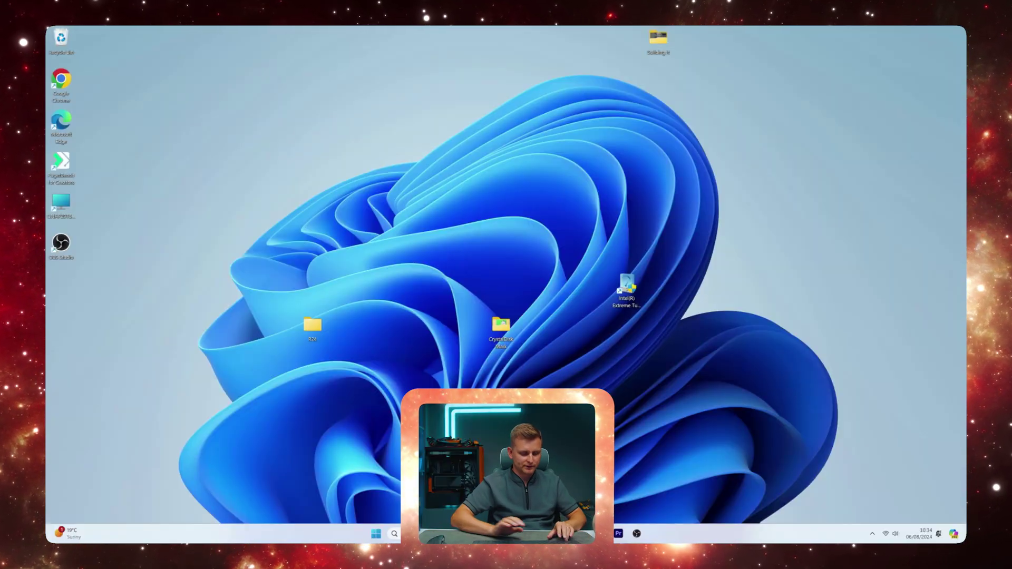
key("super")
- Launch HWiNFO64 with admin rights in sensors-only mode
type("hw")
key("Return")
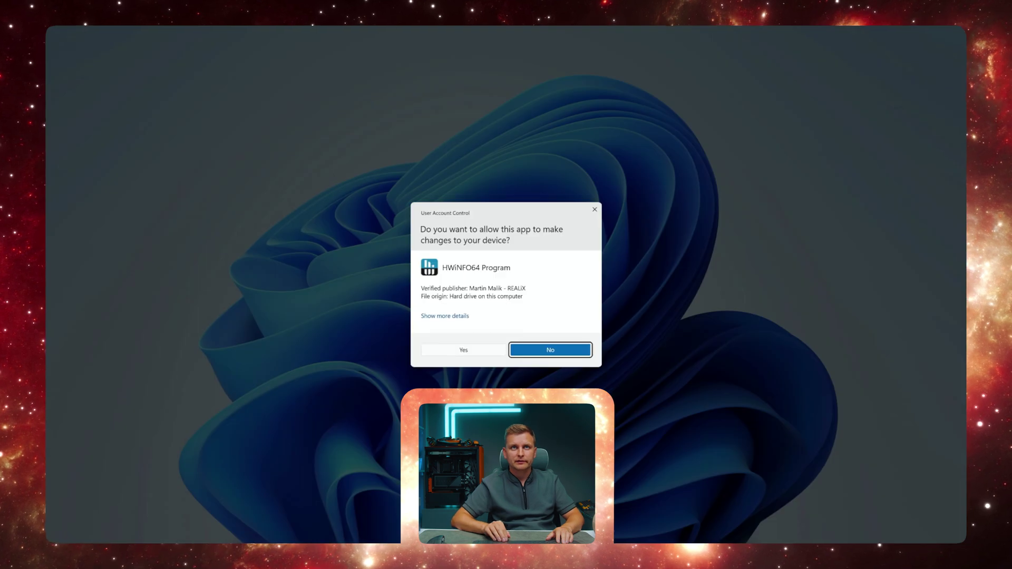
key("alt+y")
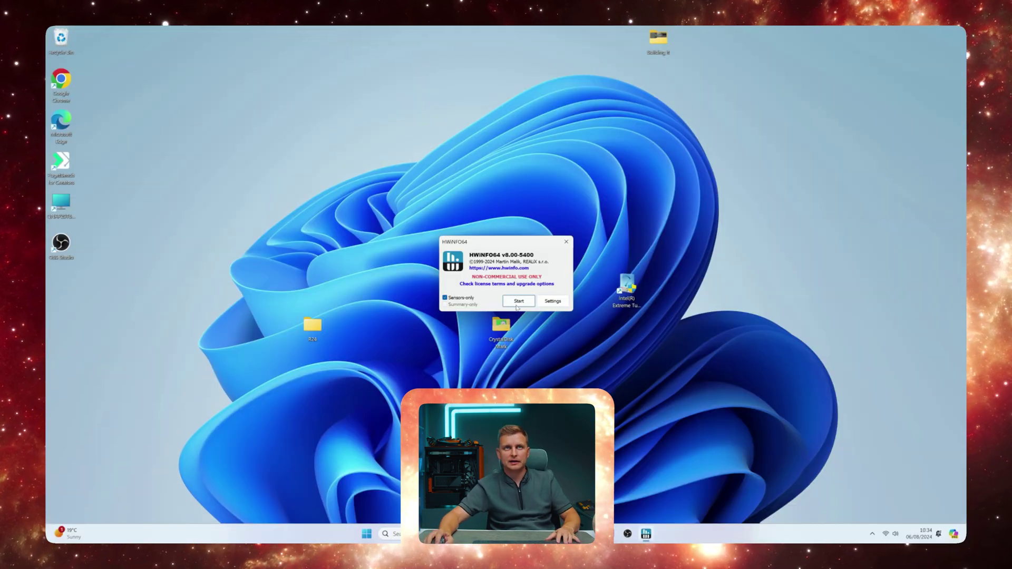
left_click(519, 302)
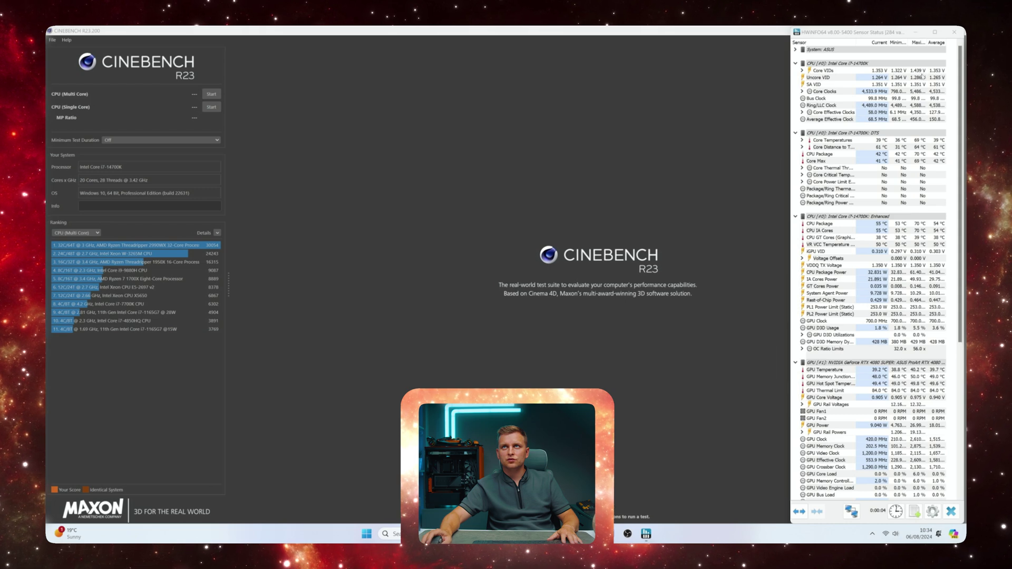
- Expand Core VIDs into per-core voltages and DTS into per-core temperatures
mouse_move(919, 75)
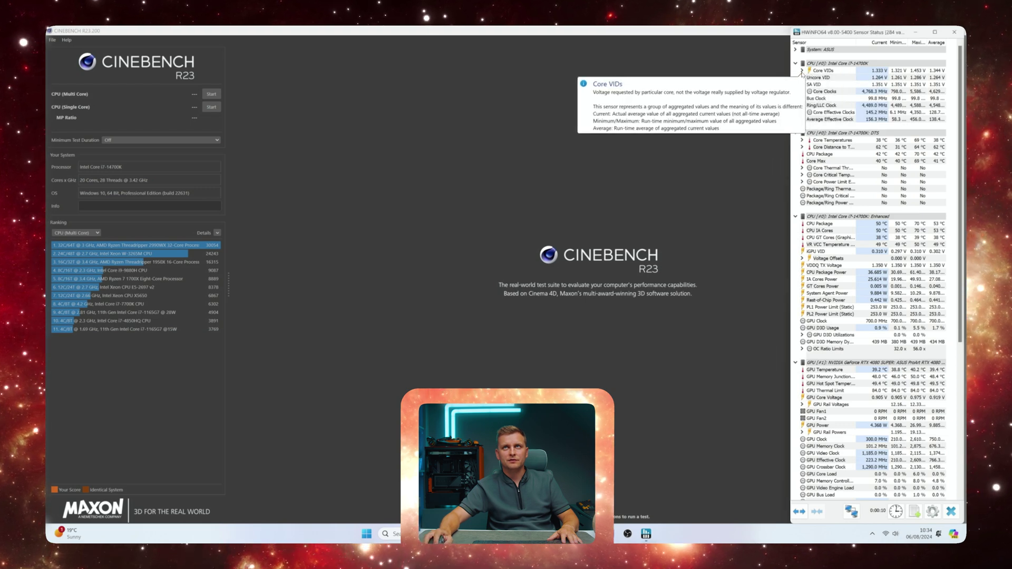
double_click(832, 71)
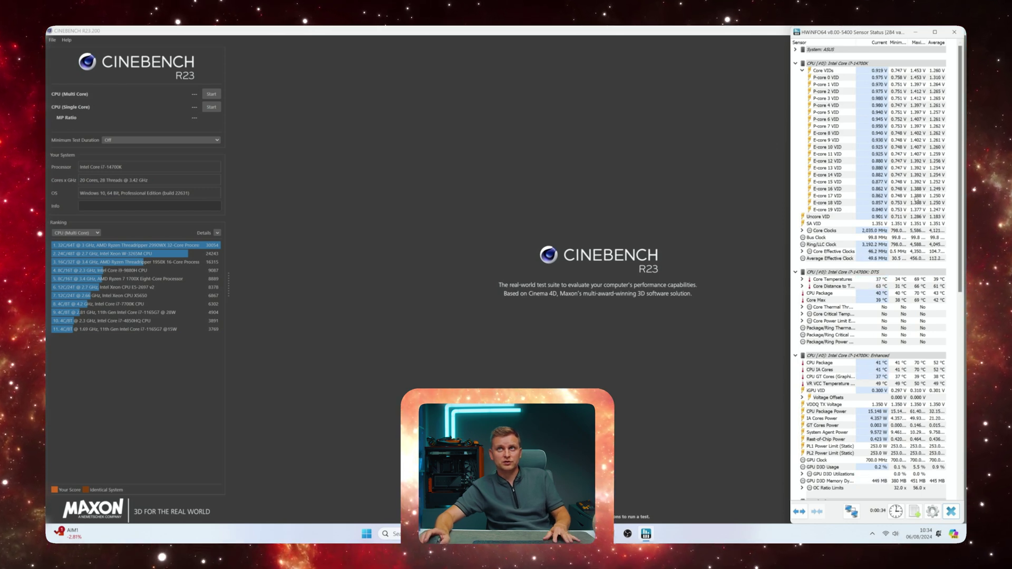
left_click(796, 272)
left_click(796, 271)
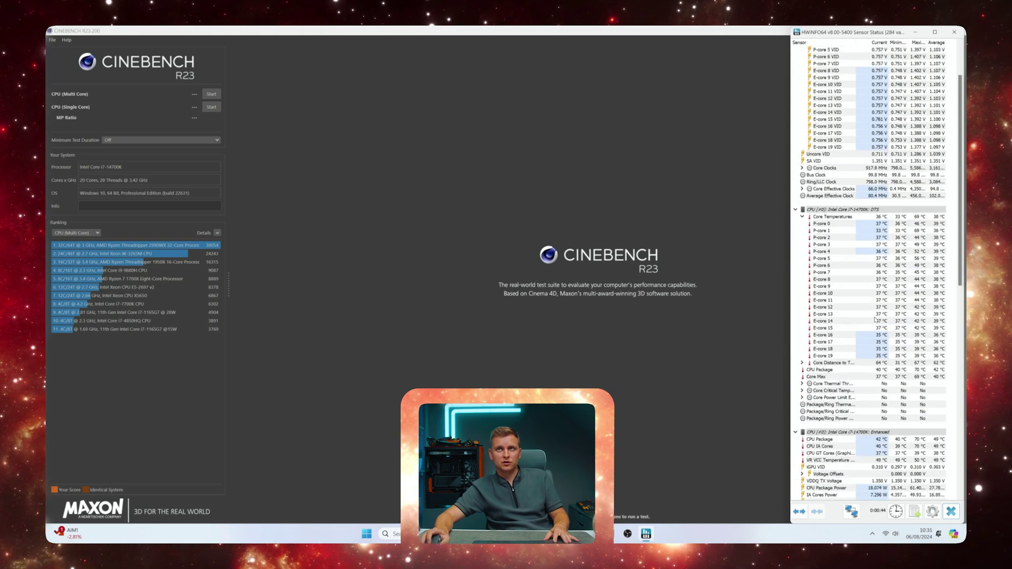
- Start the Cinebench R23 CPU (Multi Core) test with HWiNFO64 sensors in front
scroll(843, 316, "down", 8)
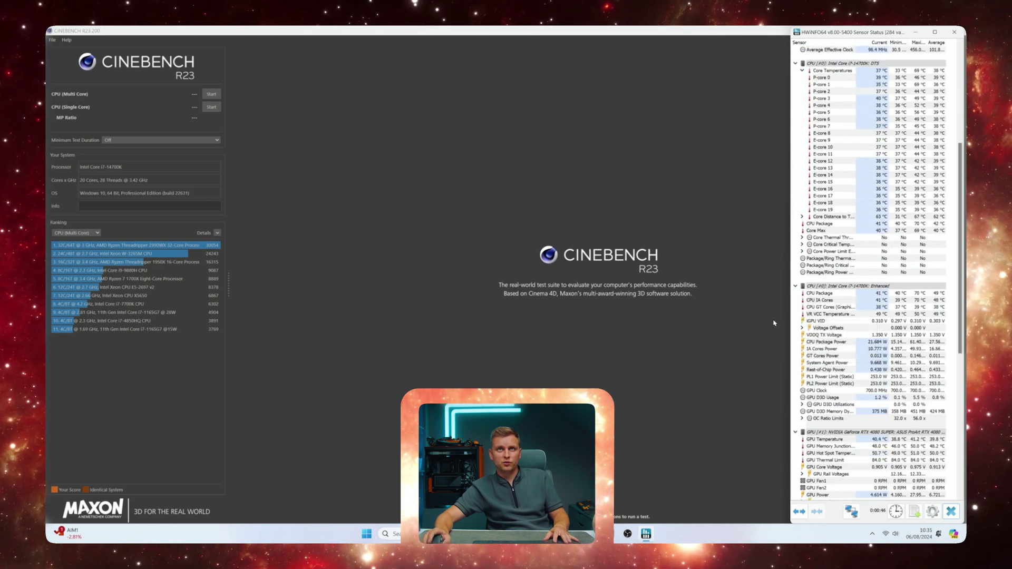
left_click(211, 93)
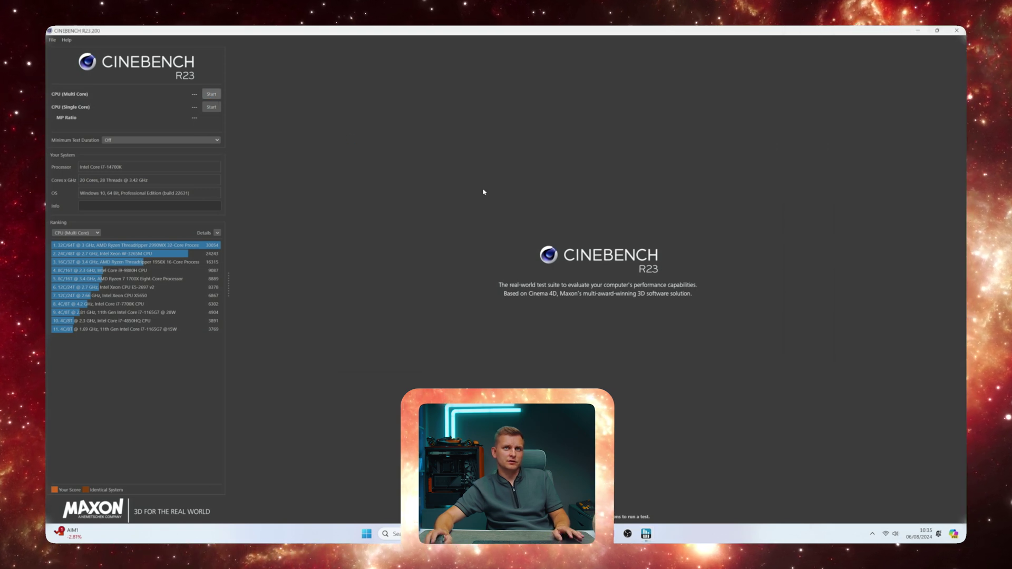
key("alt+Tab")
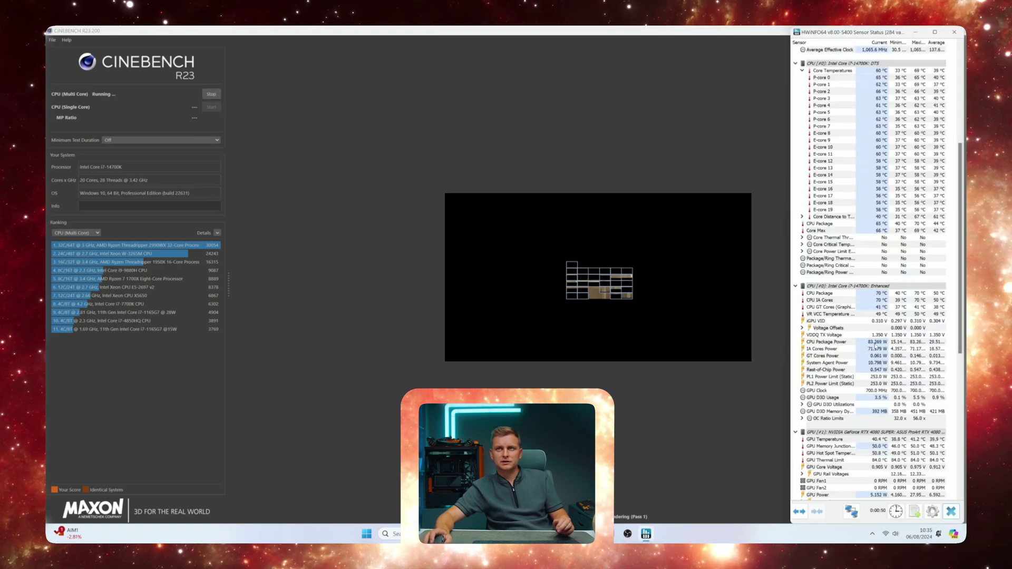
- Watch HWiNFO64 sensors through the ~32,400-point multi-core run, then start a second multi-core run
mouse_move(875, 345)
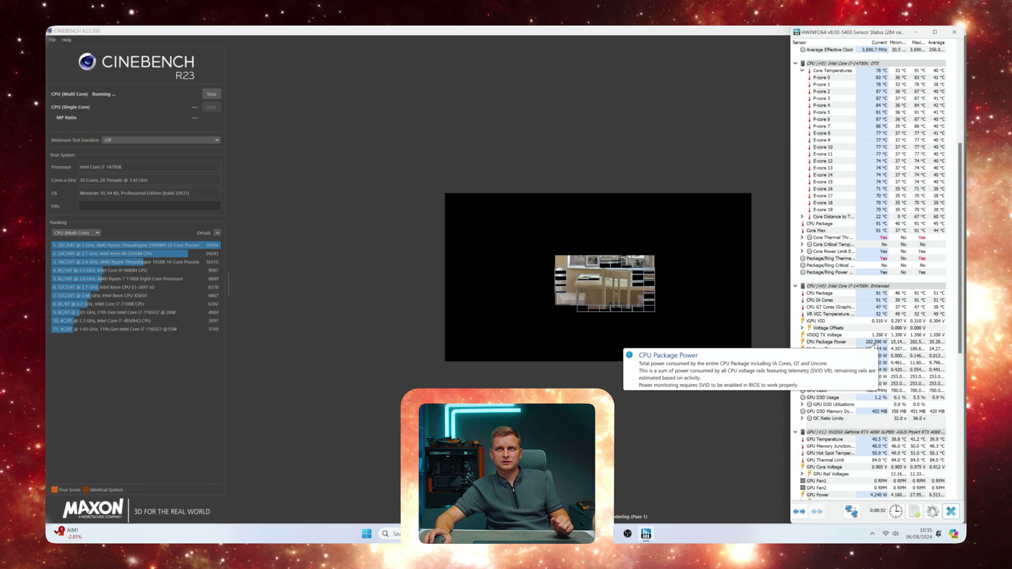
scroll(898, 263, "up", 4)
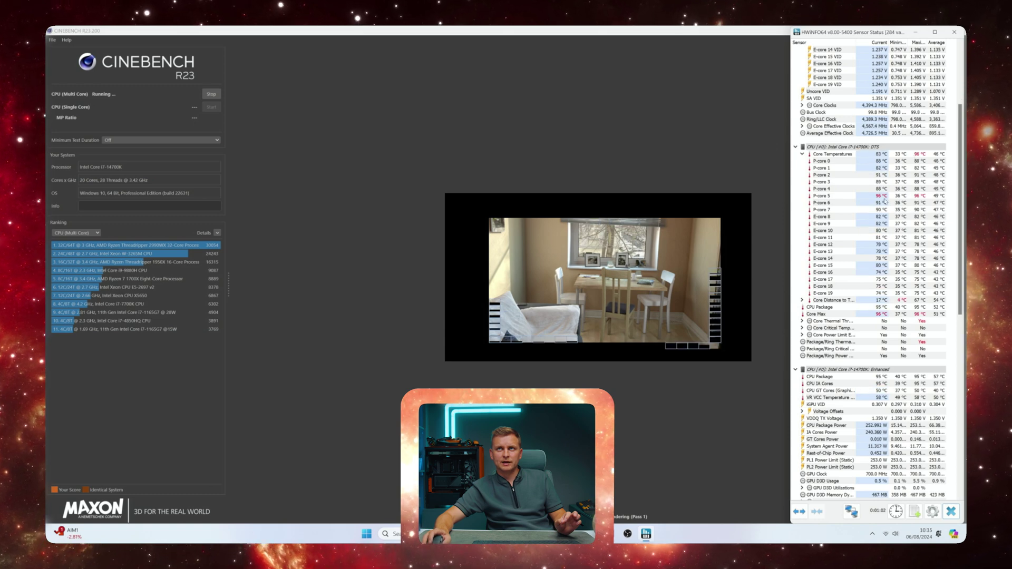
scroll(881, 198, "up", 6)
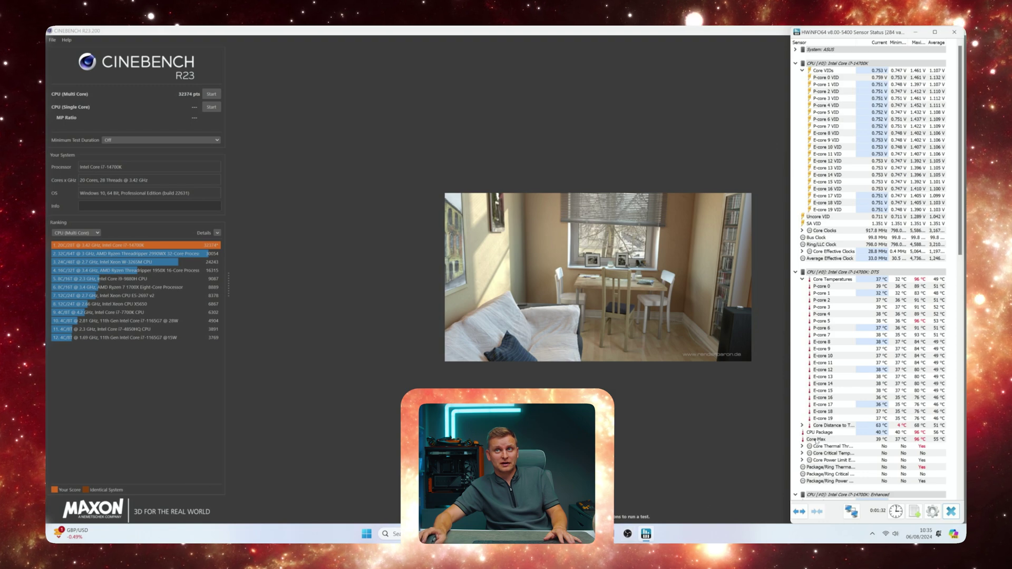
scroll(892, 373, "down", 6)
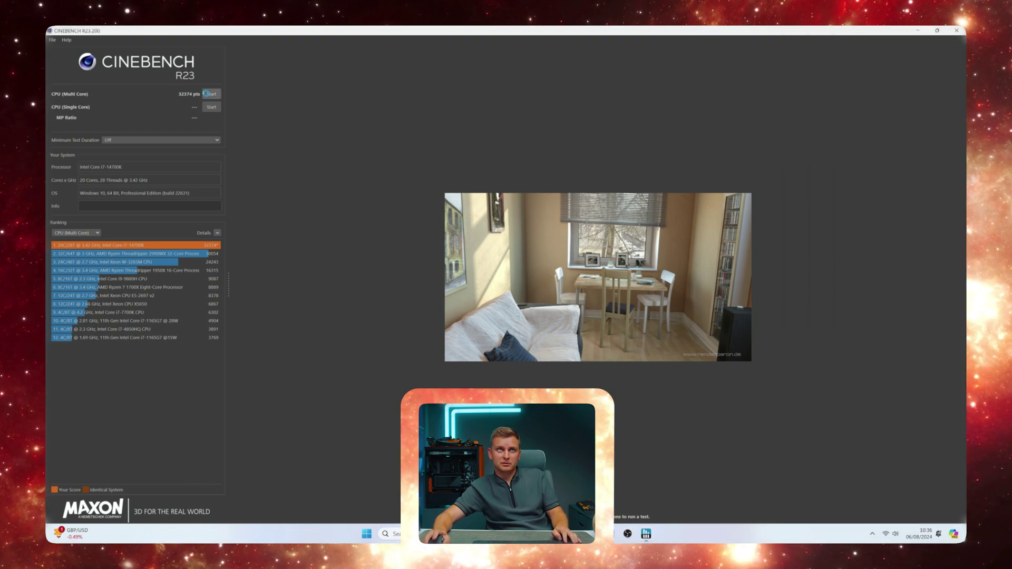
key("alt+Tab")
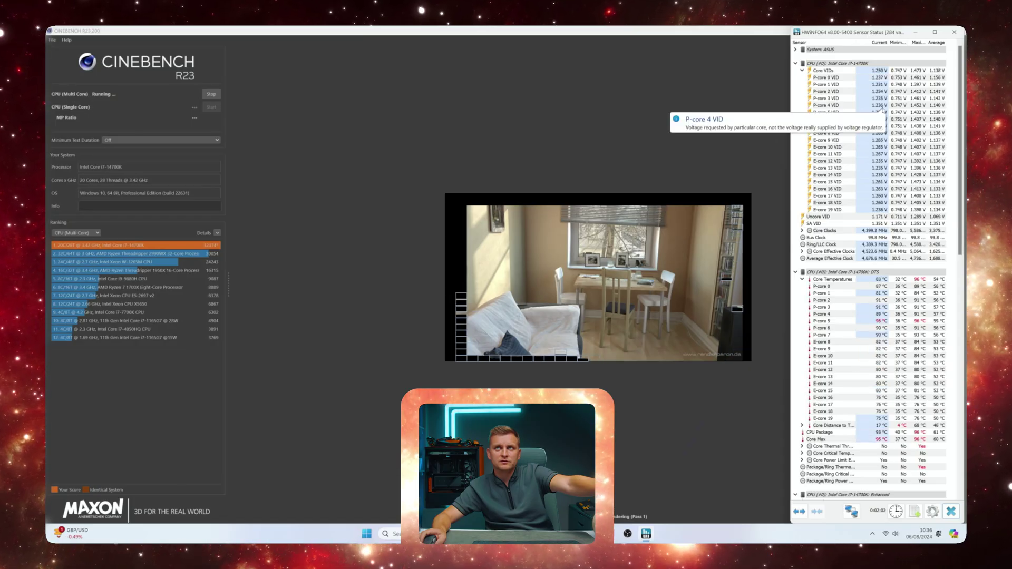
left_click(211, 94)
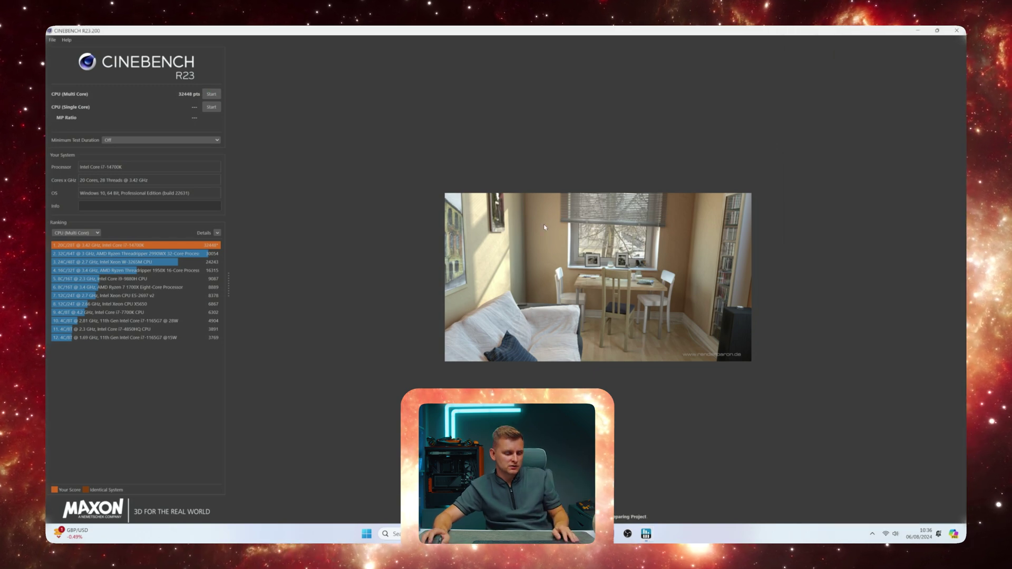
- Monitor HWiNFO64 clocks and core voltages until the multi-core run finishes at 32475 pts
key("alt+Tab")
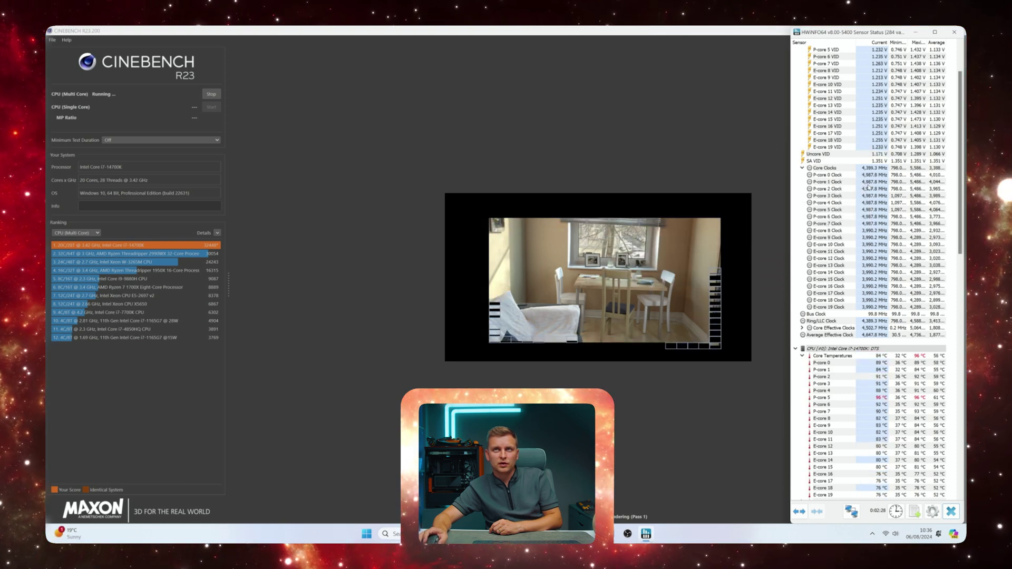
mouse_move(869, 186)
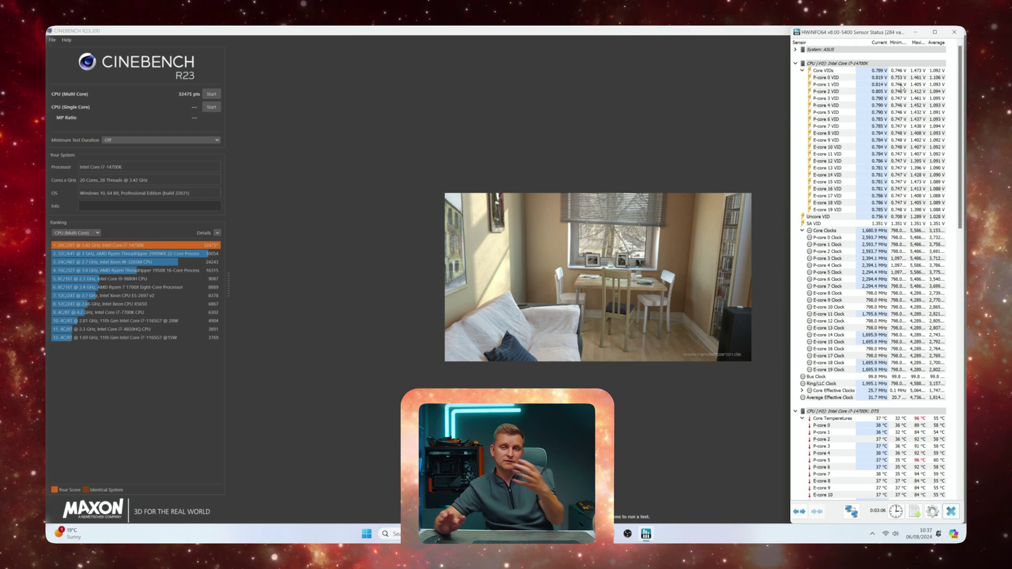
mouse_move(902, 88)
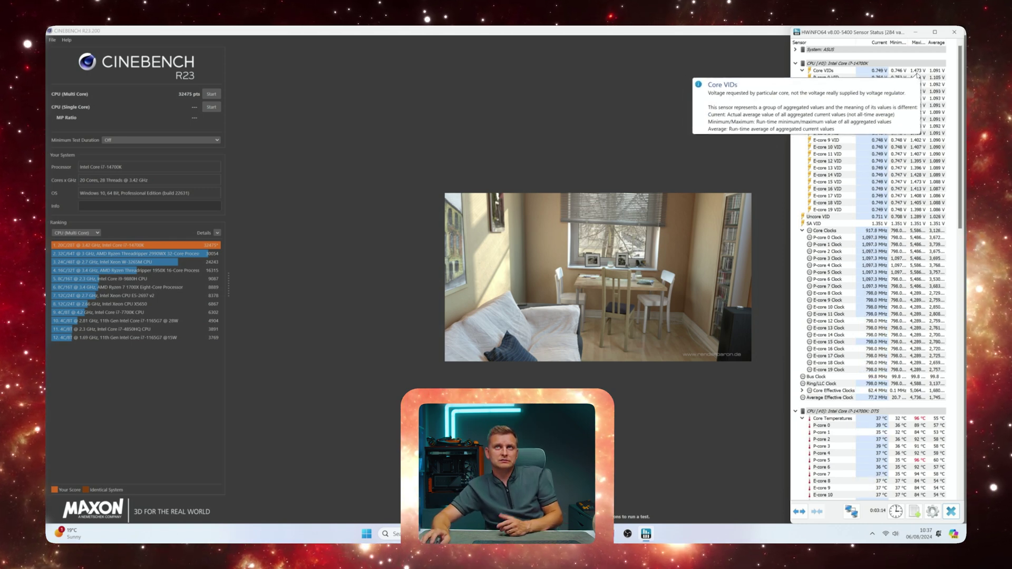
left_click(367, 533)
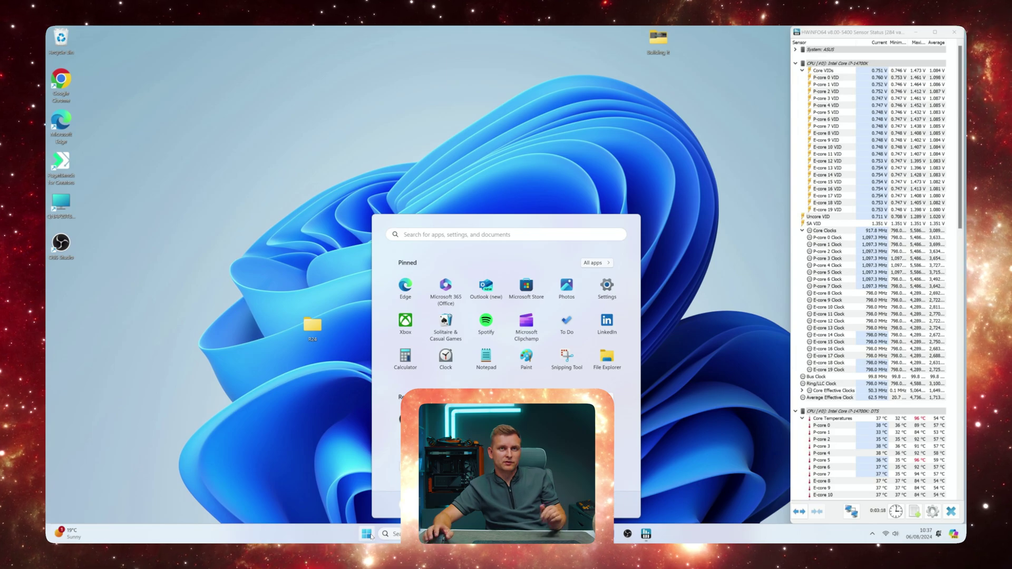